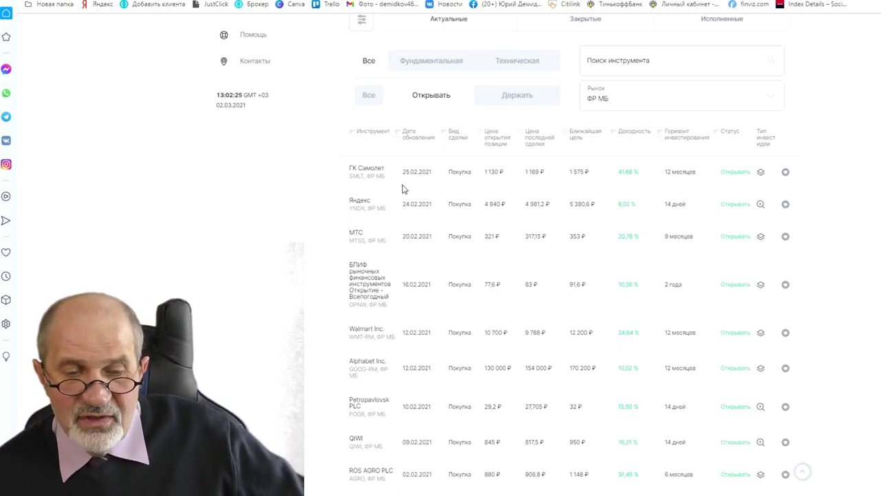
Review the current trading ideas for the ФР МБ market and the statistics on closed technical and fundamental ideas.
{"action": "scroll", "coordinate": [324, 134], "scroll_direction": "up", "scroll_amount": 2}
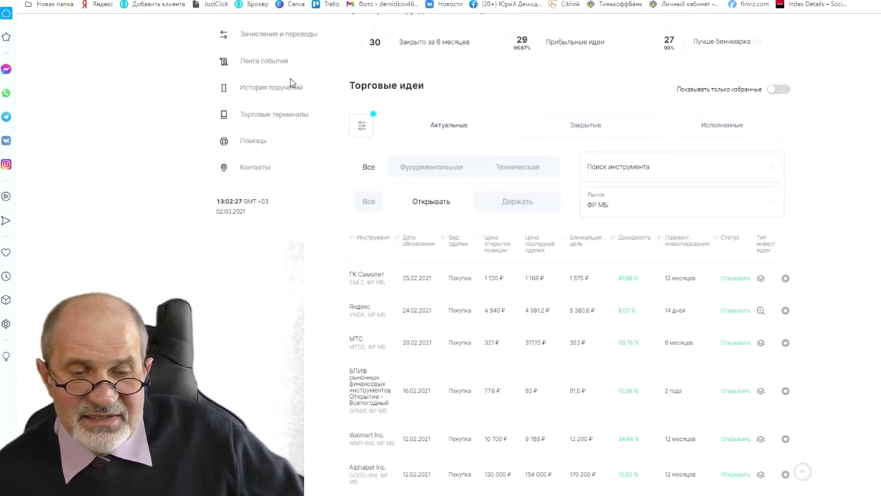
{"action": "scroll", "coordinate": [291, 83], "scroll_direction": "up", "scroll_amount": 2}
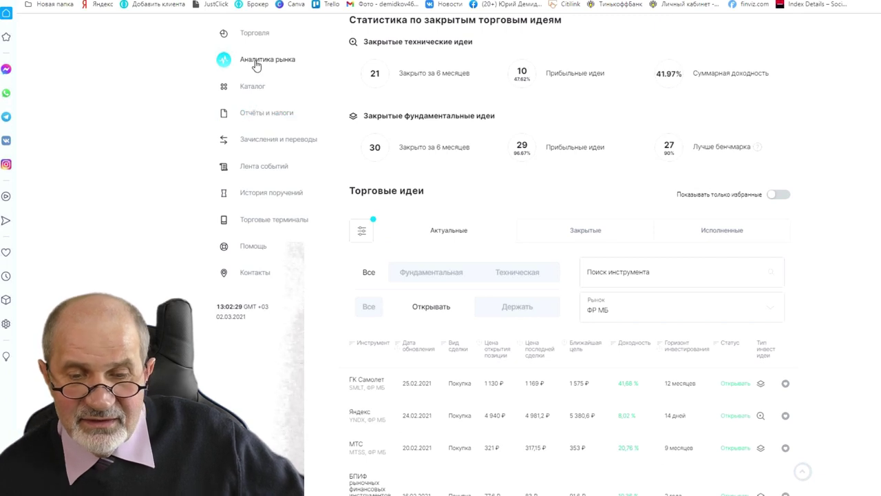
{"action": "scroll", "coordinate": [414, 121], "scroll_direction": "up", "scroll_amount": 1}
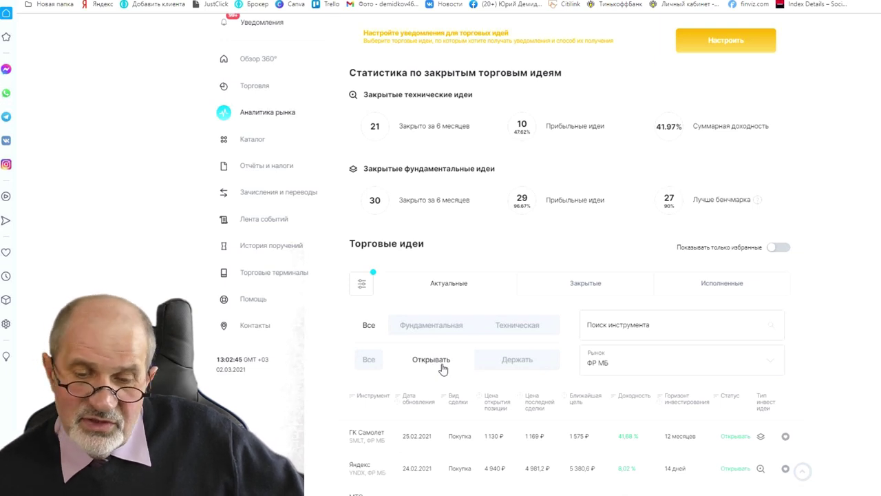
{"action": "scroll", "coordinate": [444, 368], "scroll_direction": "down", "scroll_amount": 3}
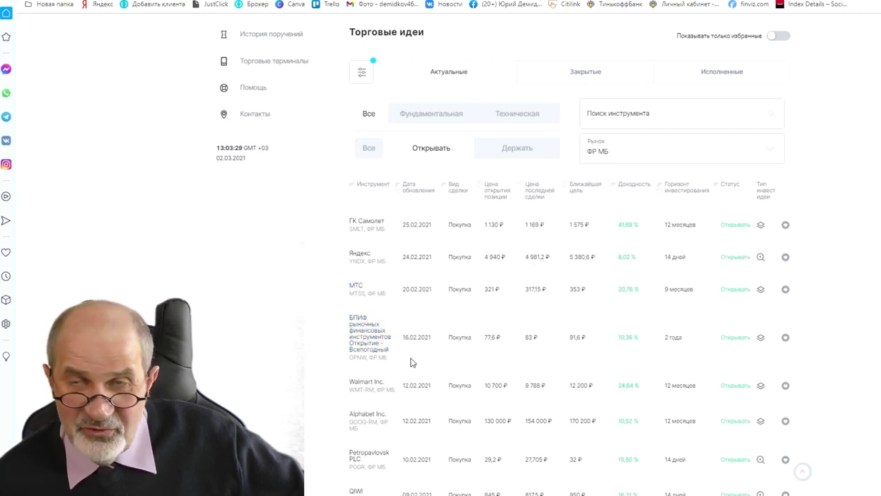
{"action": "scroll", "coordinate": [412, 361], "scroll_direction": "down", "scroll_amount": 1}
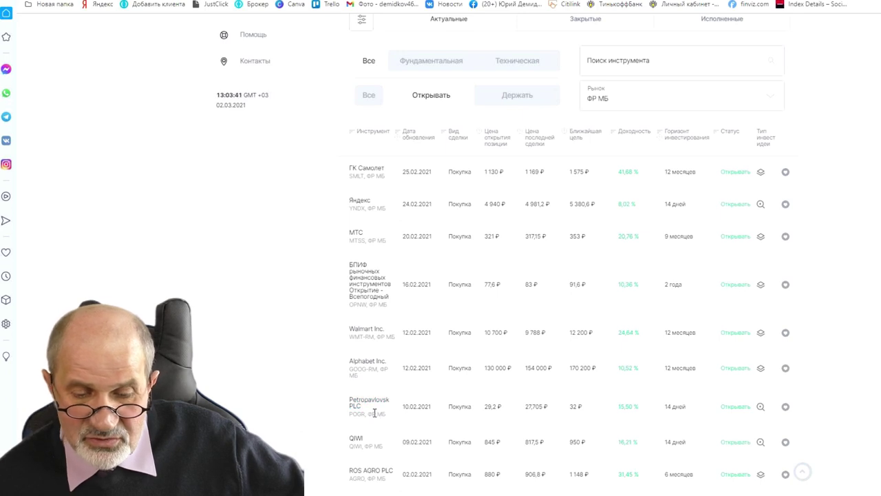
{"action": "scroll", "coordinate": [374, 413], "scroll_direction": "down", "scroll_amount": 1}
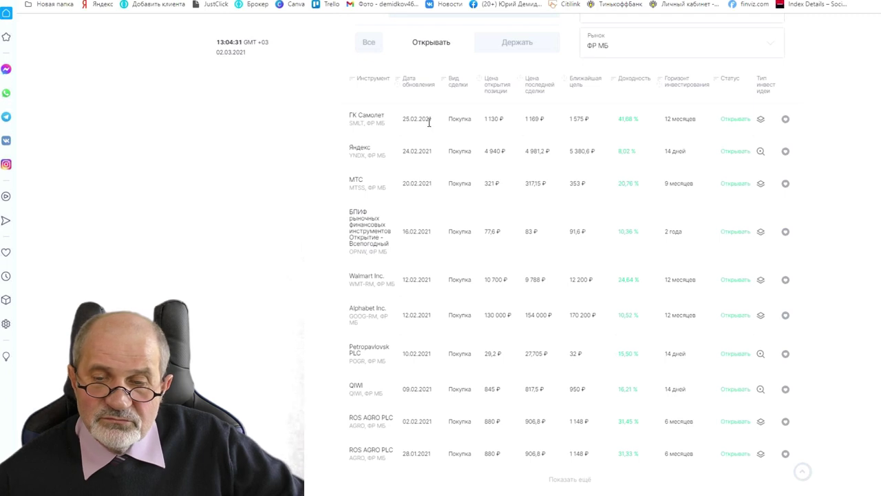
{"action": "scroll", "coordinate": [454, 152], "scroll_direction": "up", "scroll_amount": 3}
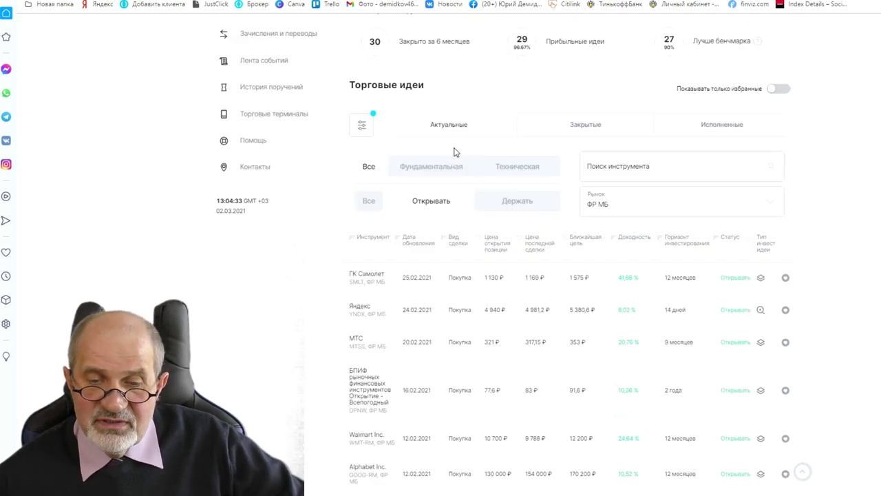
{"action": "scroll", "coordinate": [427, 166], "scroll_direction": "up", "scroll_amount": 3}
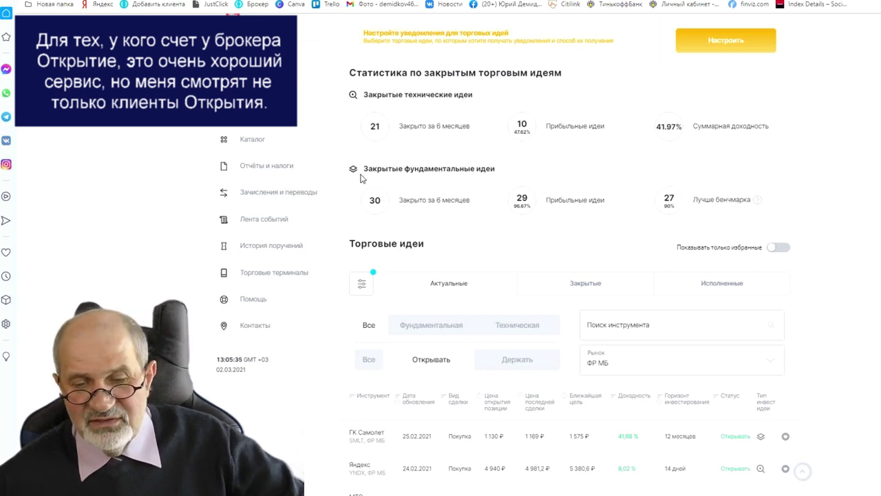
Filter the trading ideas to Фундаментальная and look through the filtered list.
{"action": "left_click", "coordinate": [427, 329]}
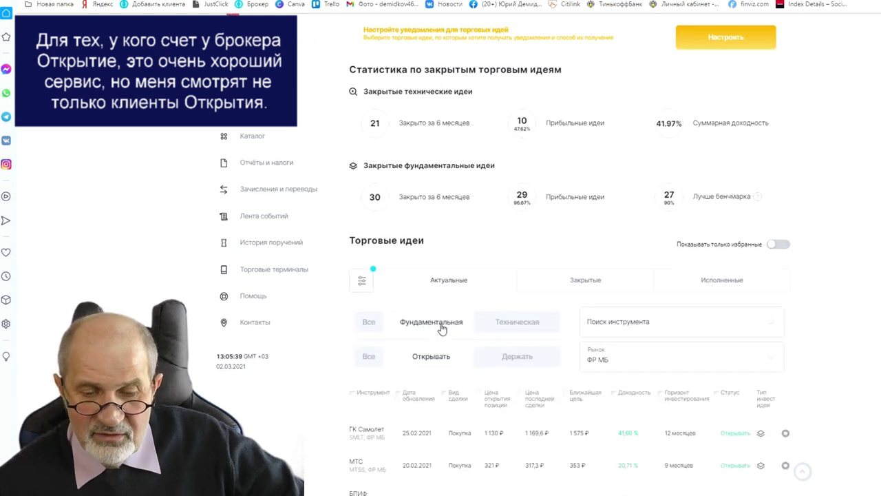
{"action": "scroll", "coordinate": [442, 329], "scroll_direction": "down", "scroll_amount": 3}
{"action": "scroll", "coordinate": [441, 331], "scroll_direction": "down", "scroll_amount": 3}
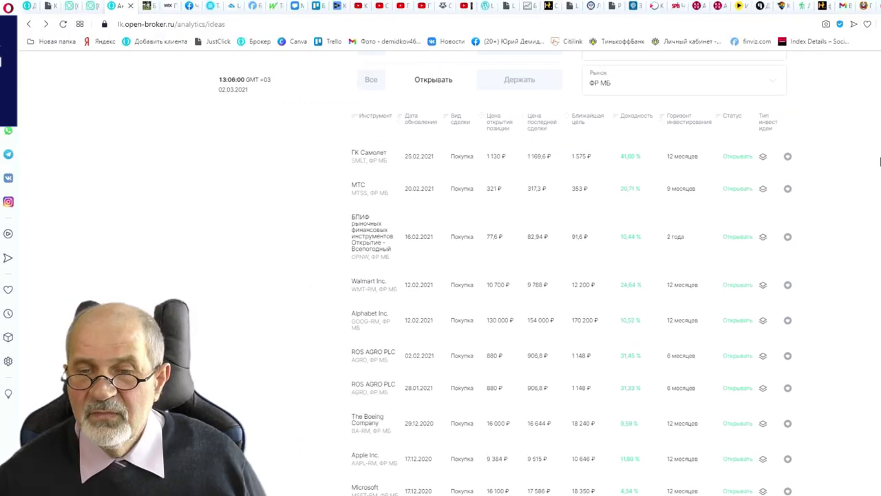
Switch to the dohod.ru stock analysis page, look over the ratings table and collapse the Расширенные фильтры section.
{"action": "left_click", "coordinate": [718, 7]}
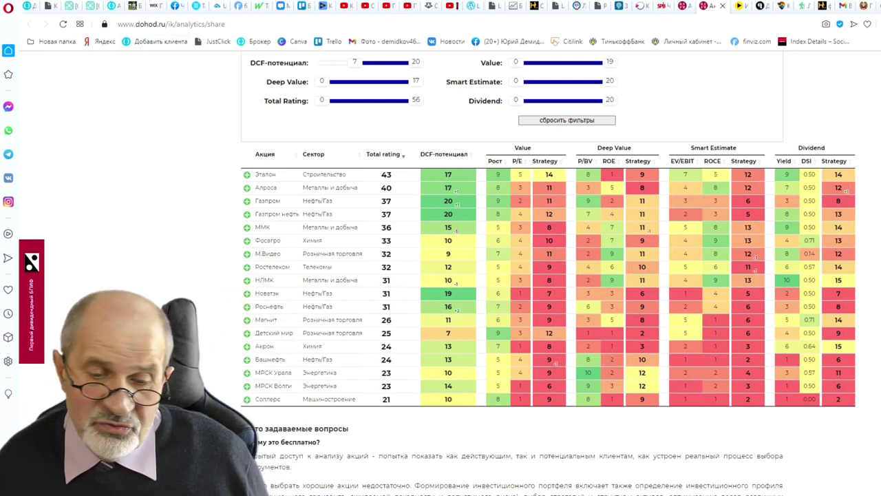
{"action": "scroll", "coordinate": [509, 275], "scroll_direction": "up", "scroll_amount": 8}
{"action": "scroll", "coordinate": [509, 275], "scroll_direction": "up", "scroll_amount": 4}
{"action": "scroll", "coordinate": [509, 275], "scroll_direction": "down", "scroll_amount": 12}
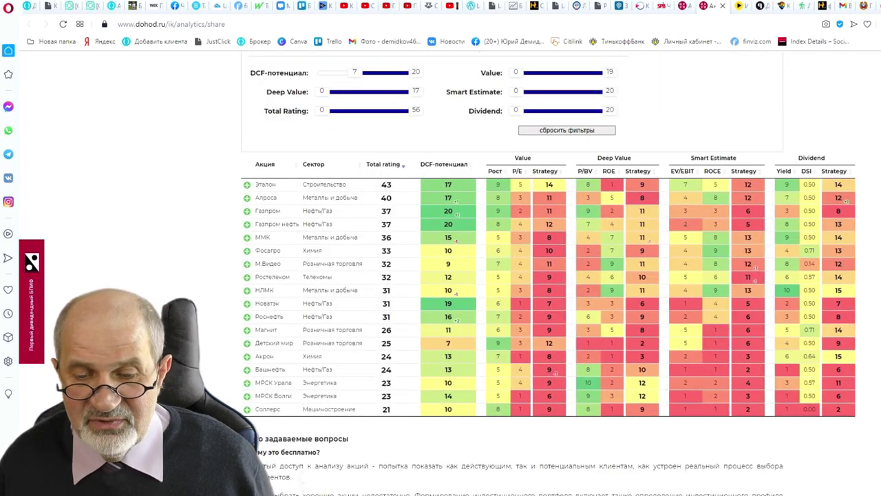
{"action": "scroll", "coordinate": [549, 273], "scroll_direction": "up", "scroll_amount": 1}
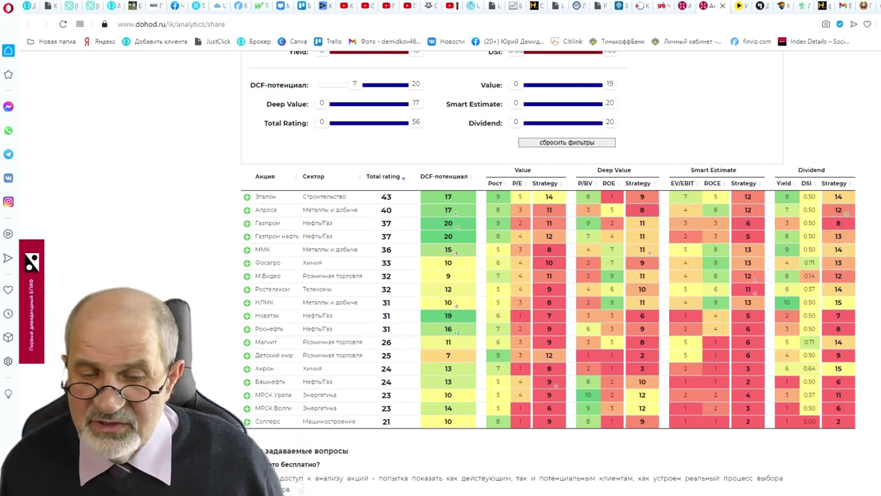
{"action": "scroll", "coordinate": [329, 161], "scroll_direction": "up", "scroll_amount": 3}
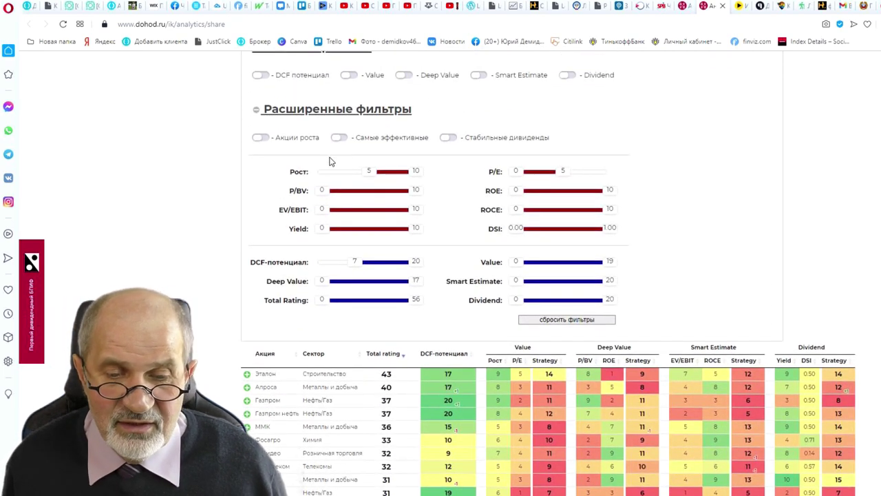
{"action": "left_click", "coordinate": [254, 110]}
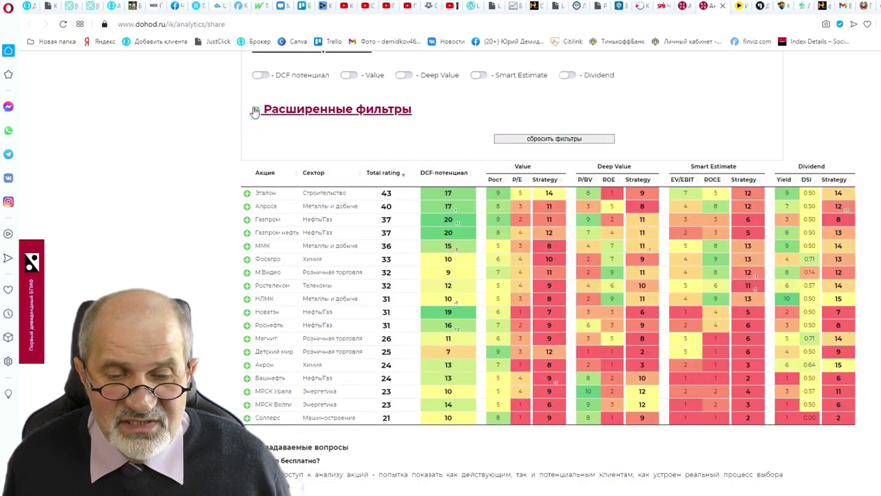
Read the page's usage notes and its explanations of the indicators and strategies above the stock filters.
{"action": "scroll", "coordinate": [482, 275], "scroll_direction": "up", "scroll_amount": 4}
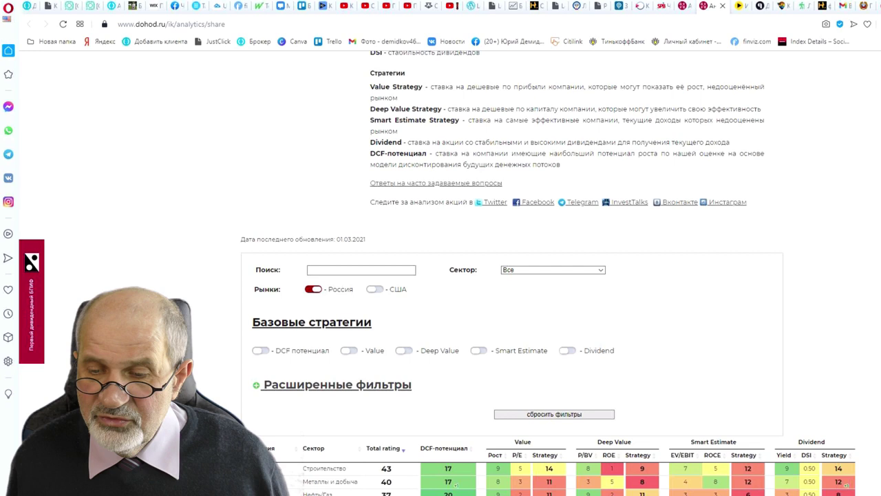
{"action": "scroll", "coordinate": [510, 276], "scroll_direction": "up", "scroll_amount": 8}
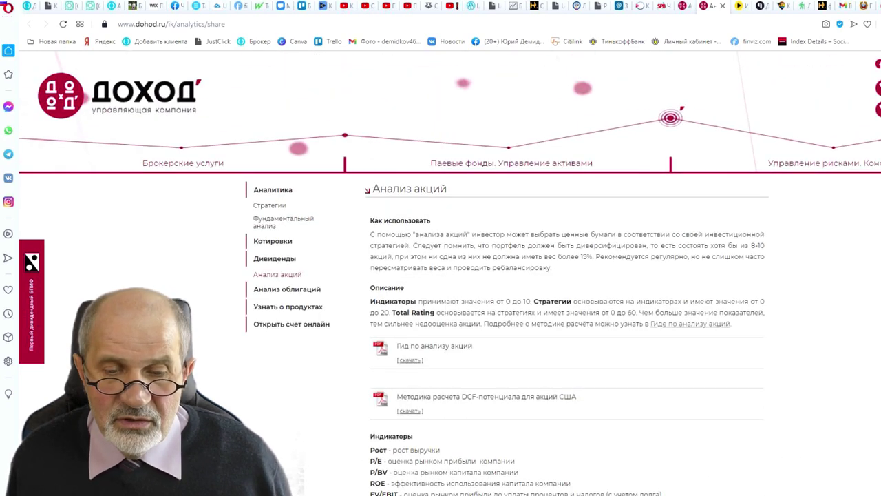
{"action": "scroll", "coordinate": [510, 275], "scroll_direction": "down", "scroll_amount": 1}
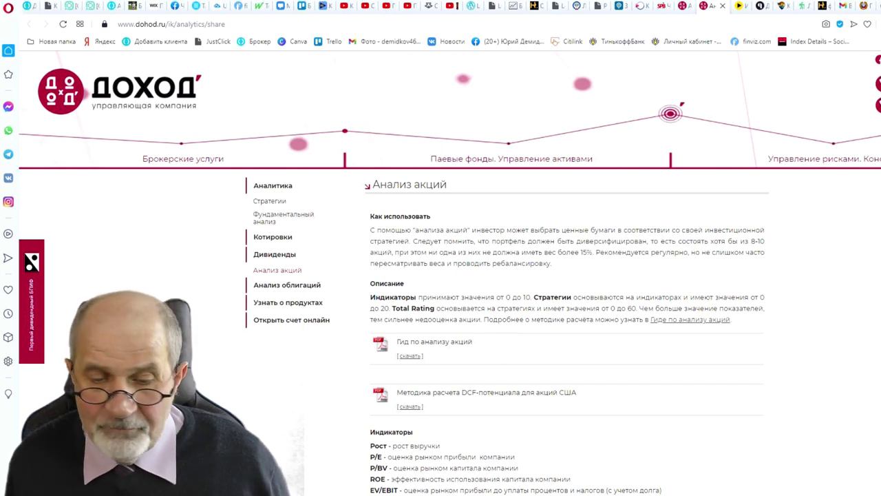
{"action": "scroll", "coordinate": [449, 270], "scroll_direction": "down", "scroll_amount": 2}
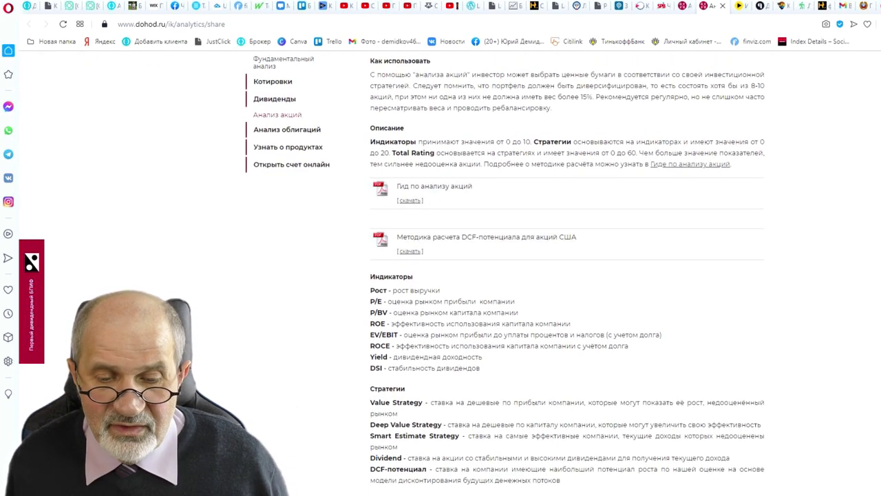
{"action": "scroll", "coordinate": [514, 268], "scroll_direction": "down", "scroll_amount": 3}
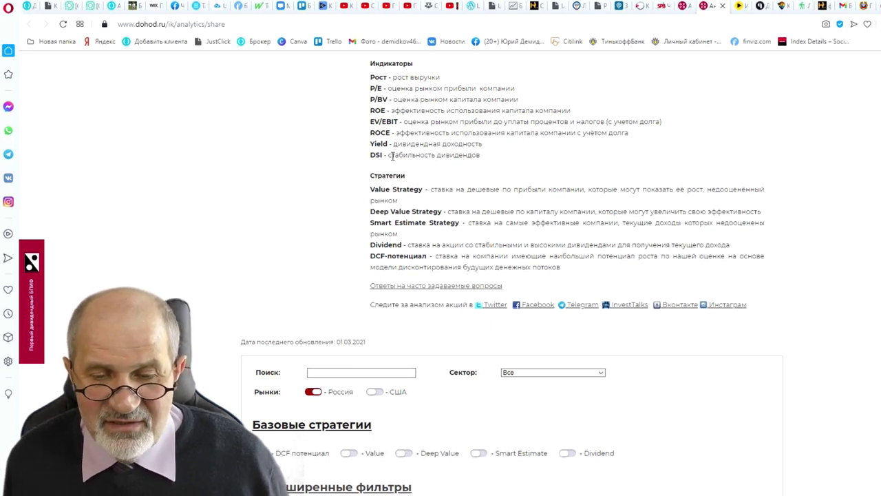
{"action": "scroll", "coordinate": [427, 158], "scroll_direction": "down", "scroll_amount": 2}
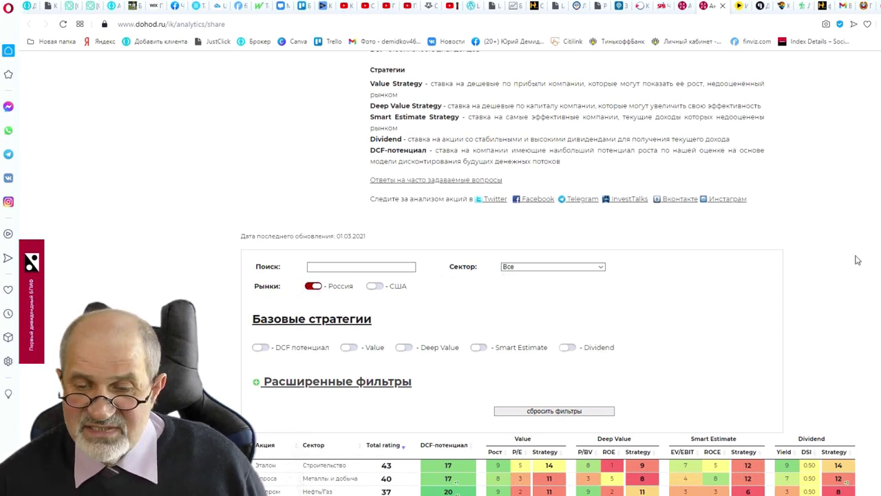
Preview the stocks selected by the DCF потенциал and Dividend base strategies, switching each strategy off again.
{"action": "scroll", "coordinate": [269, 131], "scroll_direction": "down", "scroll_amount": 3}
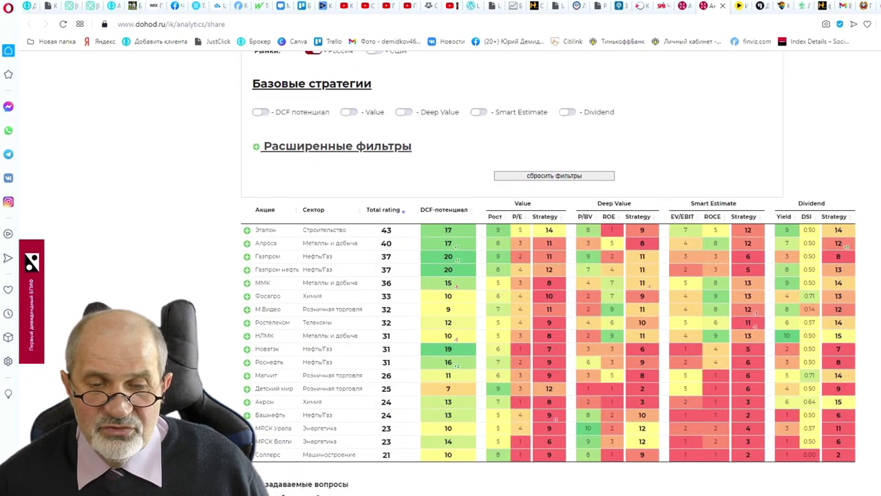
{"action": "left_click", "coordinate": [266, 115]}
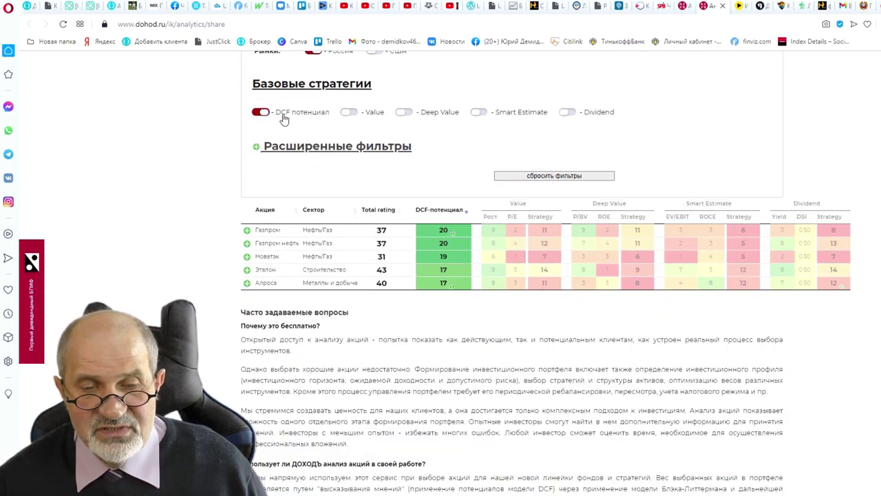
{"action": "left_click", "coordinate": [259, 113]}
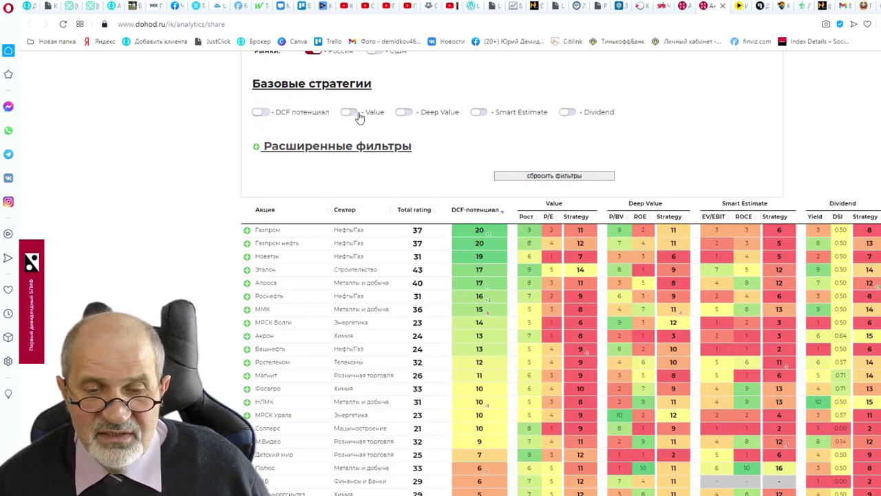
{"action": "left_click", "coordinate": [570, 113]}
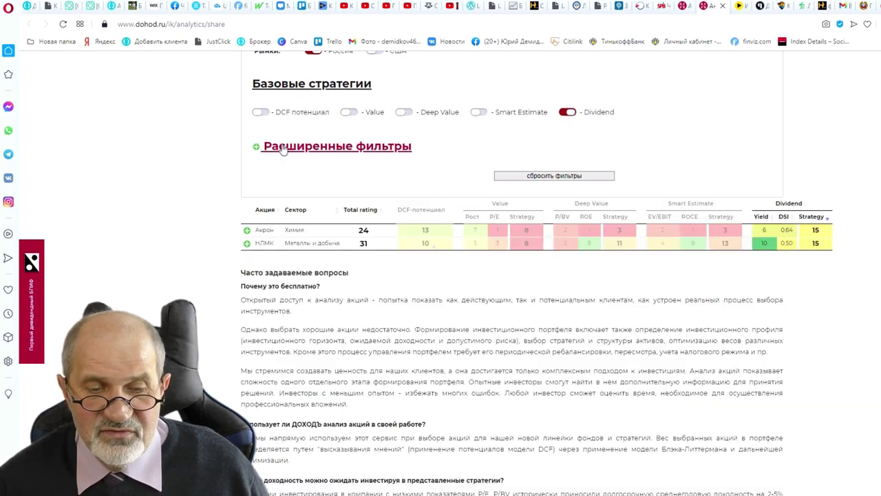
{"action": "left_click", "coordinate": [566, 114]}
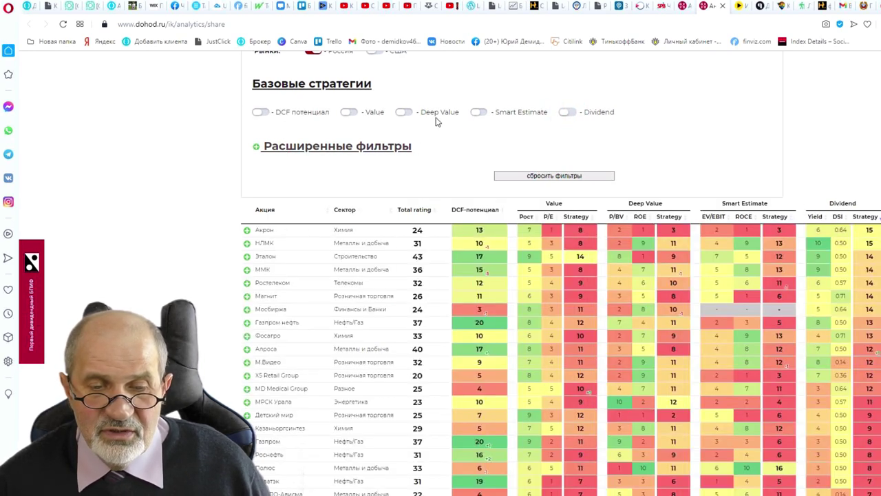
Expand the Расширенные фильтры section, try its Рост minimum slider and look through the whole stock table.
{"action": "left_click", "coordinate": [301, 150]}
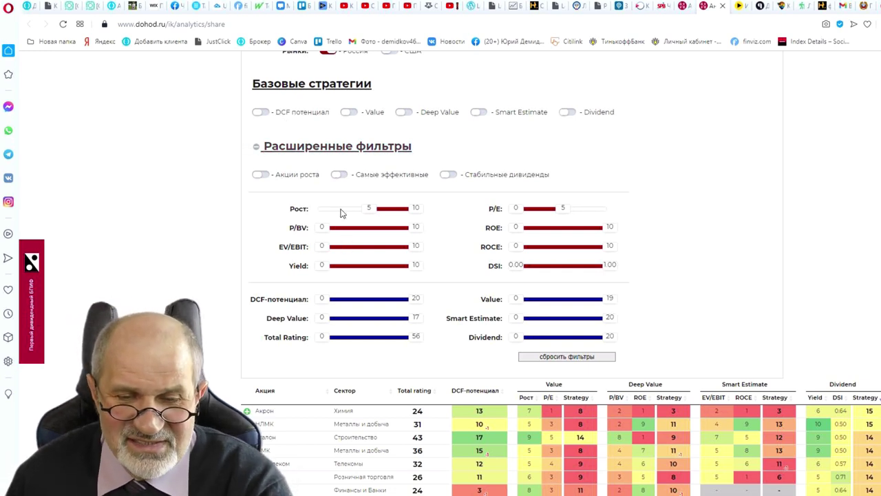
{"action": "mouse_move", "coordinate": [368, 208]}
{"action": "left_mouse_down"}
{"action": "mouse_move", "coordinate": [352, 211]}
{"action": "mouse_move", "coordinate": [366, 210]}
{"action": "left_mouse_up"}
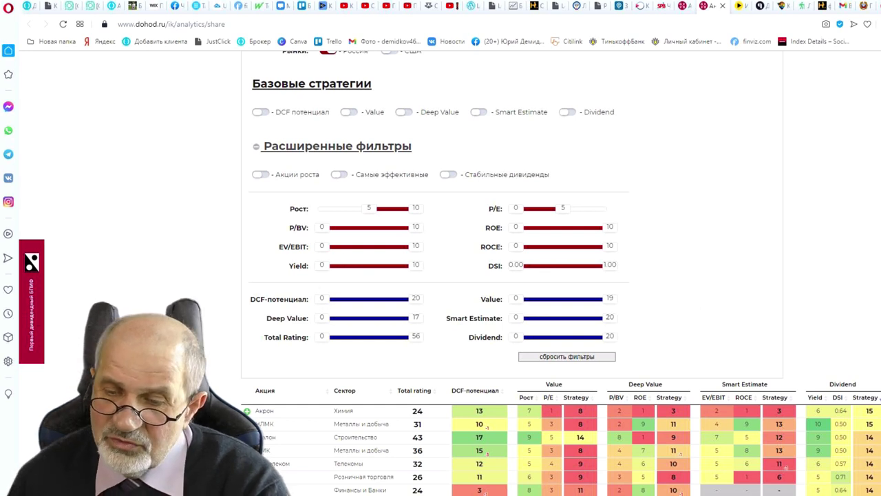
{"action": "scroll", "coordinate": [561, 269], "scroll_direction": "down", "scroll_amount": 6}
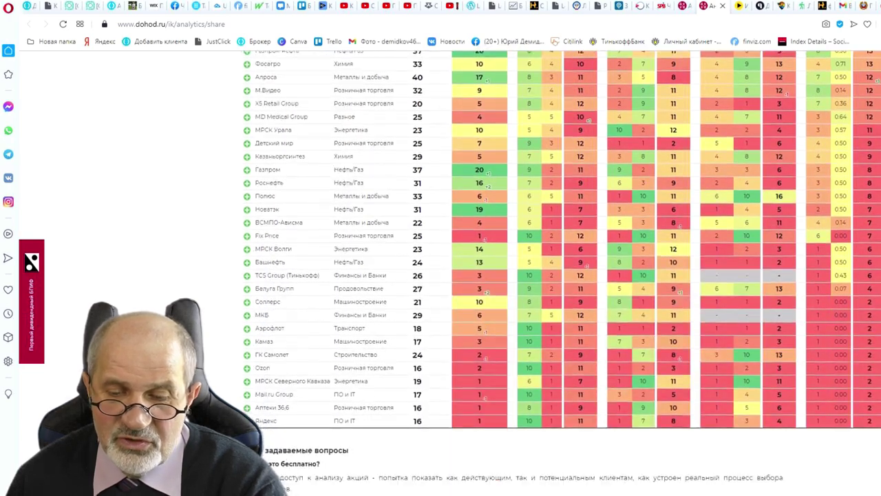
{"action": "scroll", "coordinate": [561, 274], "scroll_direction": "up", "scroll_amount": 6}
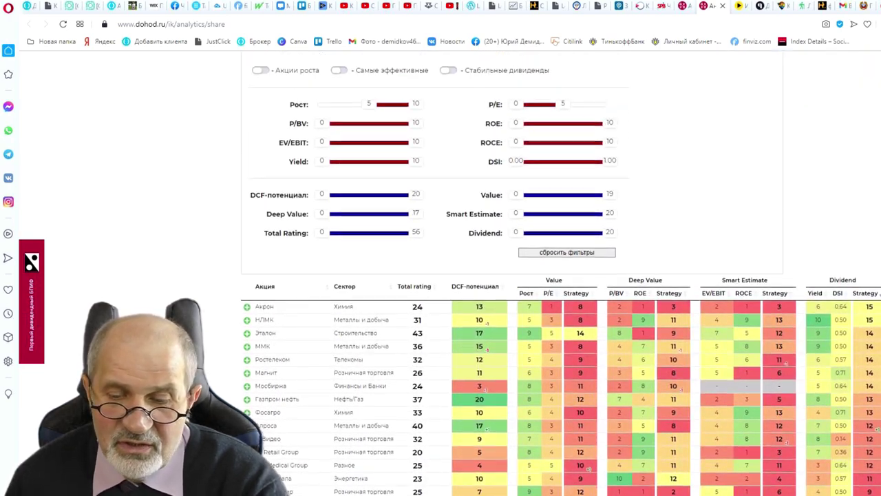
{"action": "scroll", "coordinate": [561, 274], "scroll_direction": "down", "scroll_amount": 5}
{"action": "scroll", "coordinate": [562, 274], "scroll_direction": "down", "scroll_amount": 3}
{"action": "scroll", "coordinate": [561, 274], "scroll_direction": "up", "scroll_amount": 4}
{"action": "scroll", "coordinate": [561, 274], "scroll_direction": "down", "scroll_amount": 1}
{"action": "scroll", "coordinate": [561, 274], "scroll_direction": "up", "scroll_amount": 3}
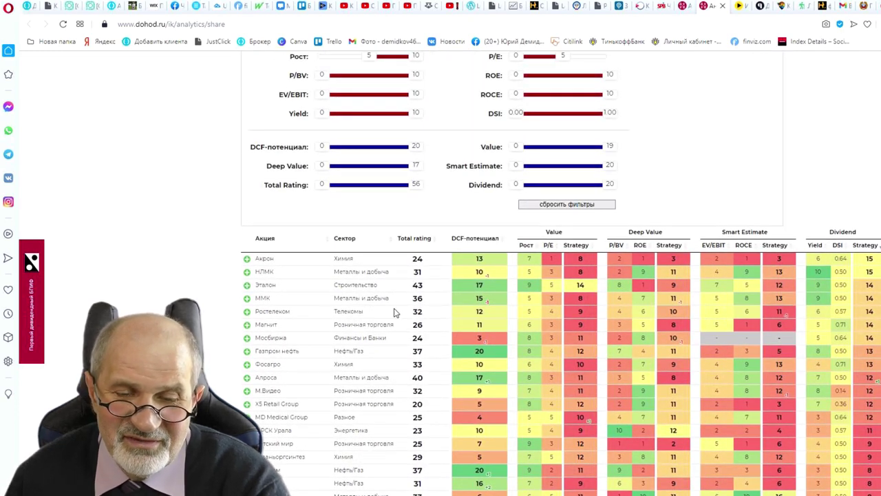
Try DCF-потенциал minimums of 5 and 4 on the stock table, and set the minimum to 8.
{"action": "left_click_drag", "start_coordinate": [326, 150], "coordinate": [350, 153]}
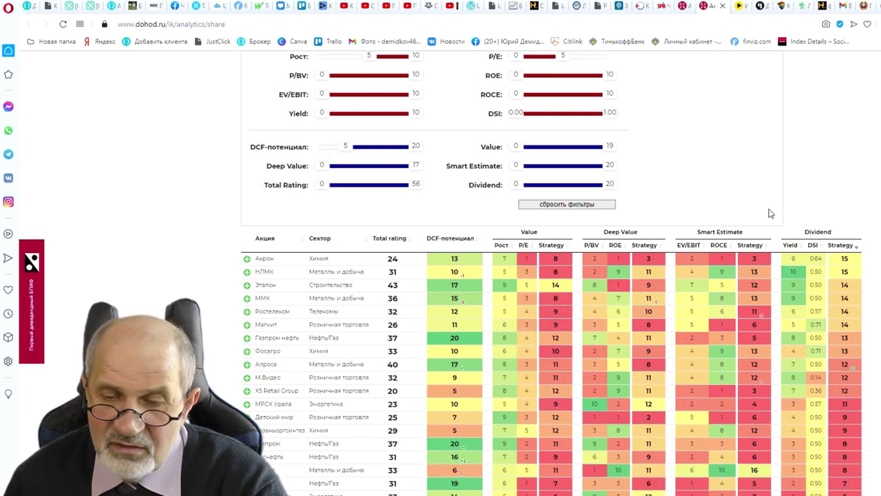
{"action": "scroll", "coordinate": [307, 56], "scroll_direction": "down", "scroll_amount": 2}
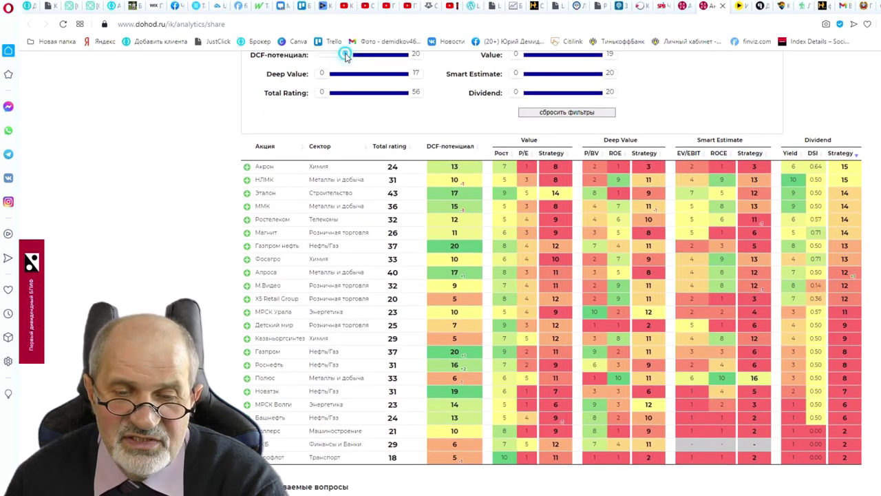
{"action": "mouse_move", "coordinate": [349, 57]}
{"action": "left_mouse_down"}
{"action": "mouse_move", "coordinate": [364, 57]}
{"action": "mouse_move", "coordinate": [348, 55]}
{"action": "left_mouse_up"}
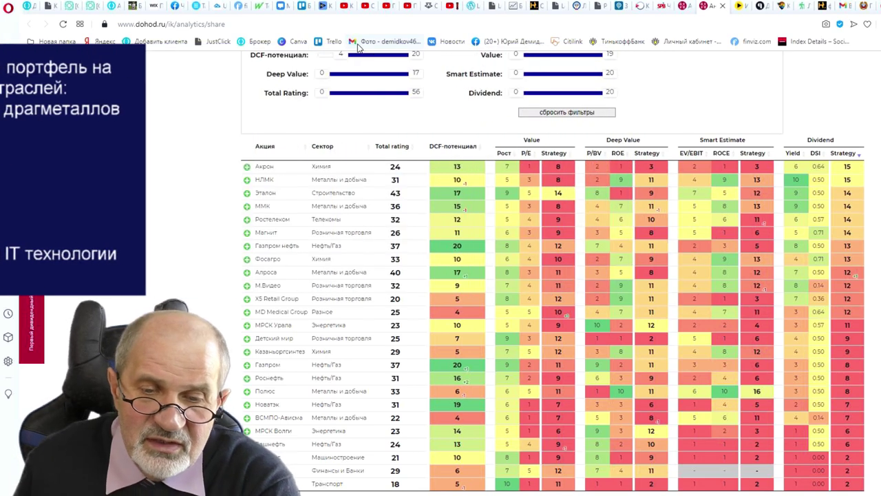
{"action": "left_click_drag", "start_coordinate": [342, 59], "coordinate": [364, 61]}
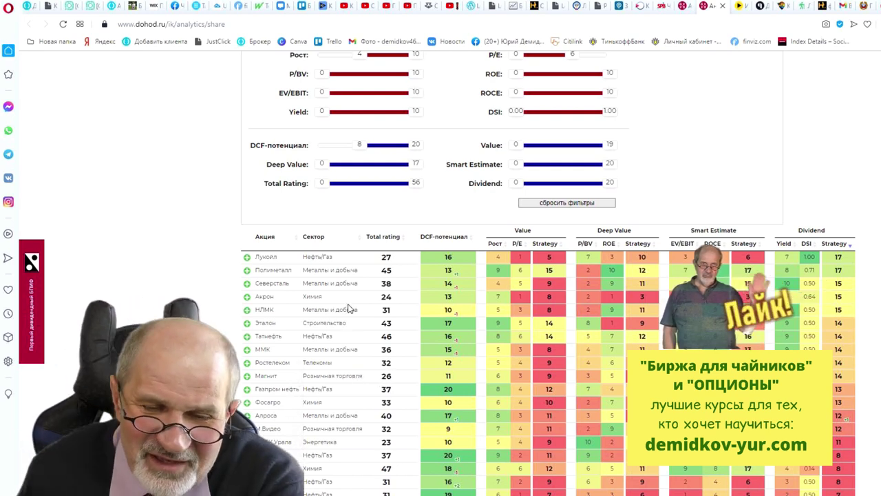
Raise the DCF-потенциал minimum to 10 and the Рост minimum to 6 in the stock filters.
{"action": "left_click_drag", "start_coordinate": [359, 146], "coordinate": [367, 145]}
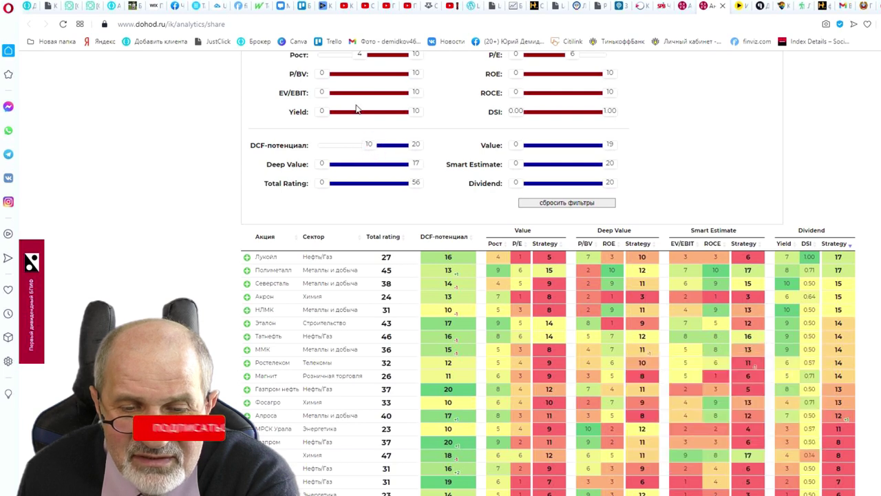
{"action": "left_click", "coordinate": [361, 56]}
{"action": "left_click_drag", "start_coordinate": [361, 56], "coordinate": [379, 58]}
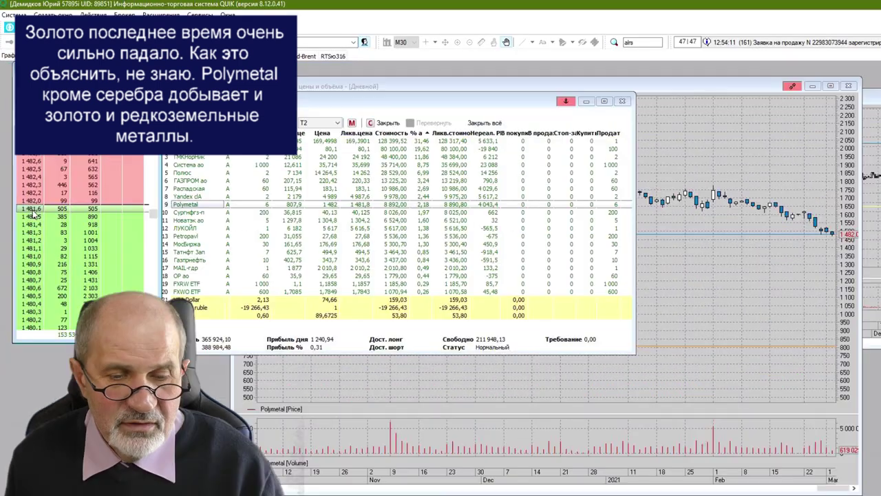
Switch to QUIK, open a new order for Polymetal to check its price and lot, and close it without submitting.
{"action": "right_click", "coordinate": [33, 213]}
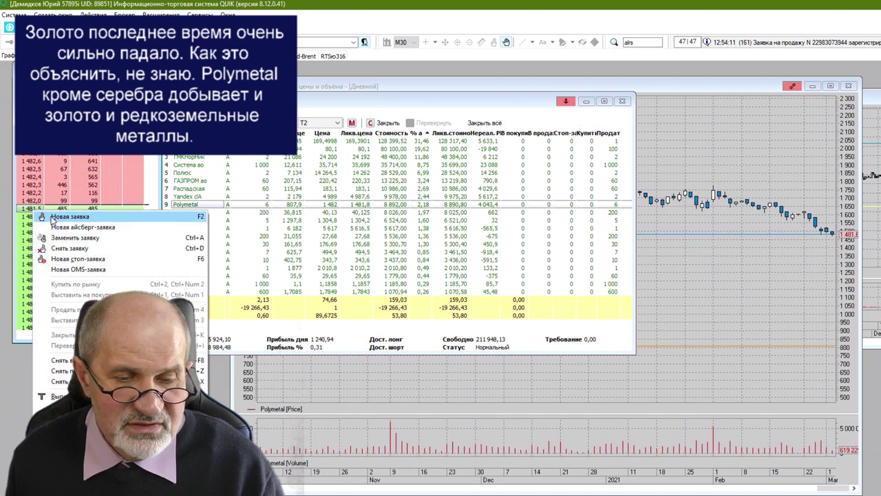
{"action": "left_click", "coordinate": [57, 217]}
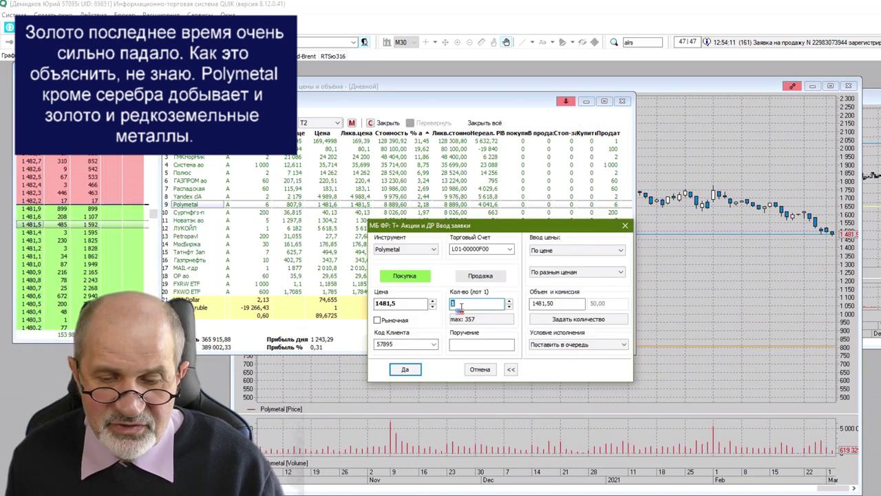
{"action": "left_click", "coordinate": [624, 225]}
Switch to the Excel workbook Мой портфель 100 тыс.xlsx and enter 1481 as Polymetal's lot price.
{"action": "key", "text": "alt+Tab"}
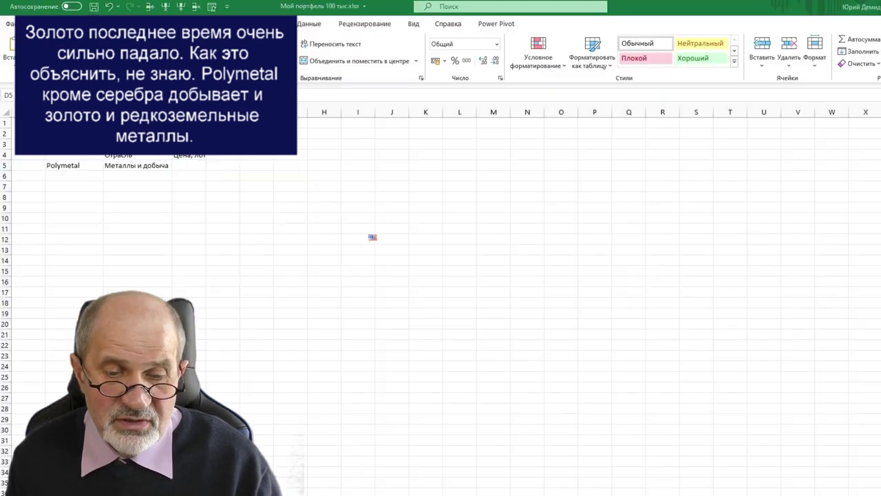
{"action": "type", "text": "14"}
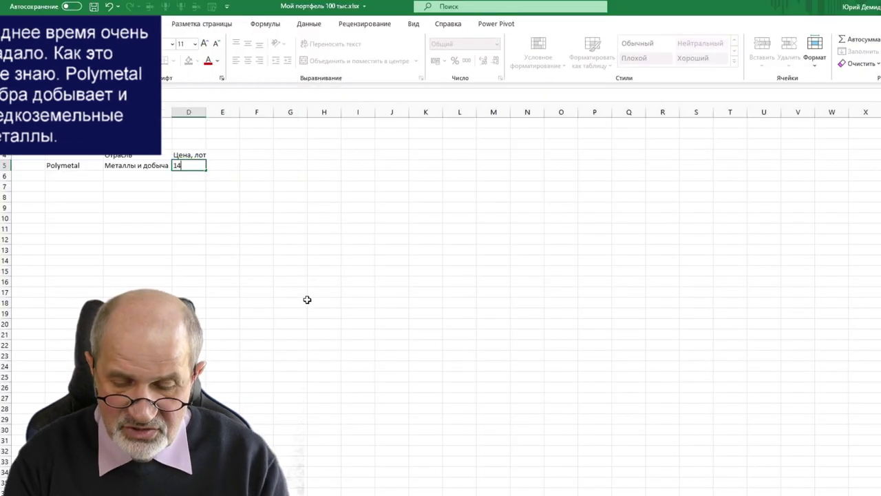
{"action": "type", "text": "81"}
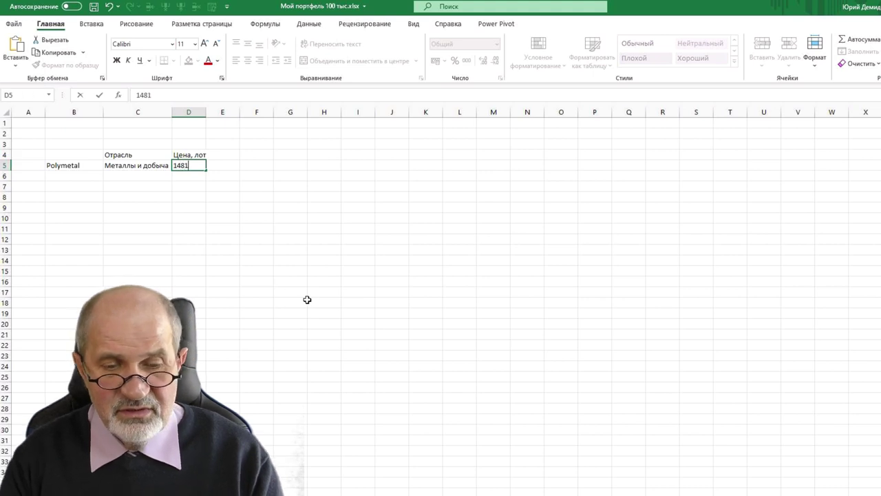
{"action": "key", "text": "Tab"}
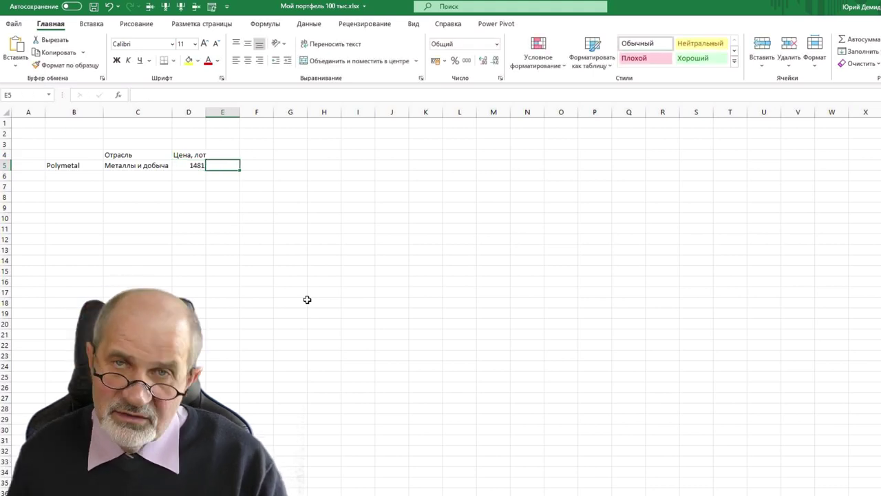
{"action": "left_click", "coordinate": [91, 176]}
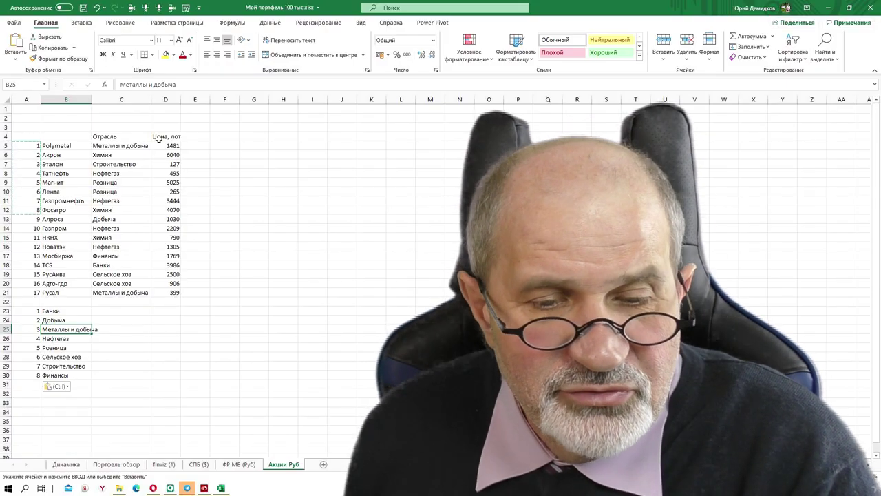
Clear the copy selection in the Акции Руб sheet, view the filtered stocks on dohod.ru and return to the workbook.
{"action": "left_click", "coordinate": [53, 128]}
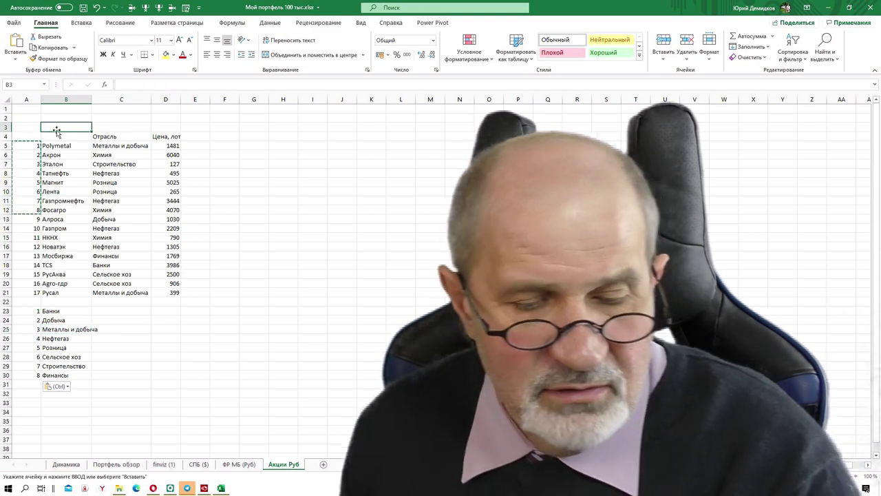
{"action": "key", "text": "Escape"}
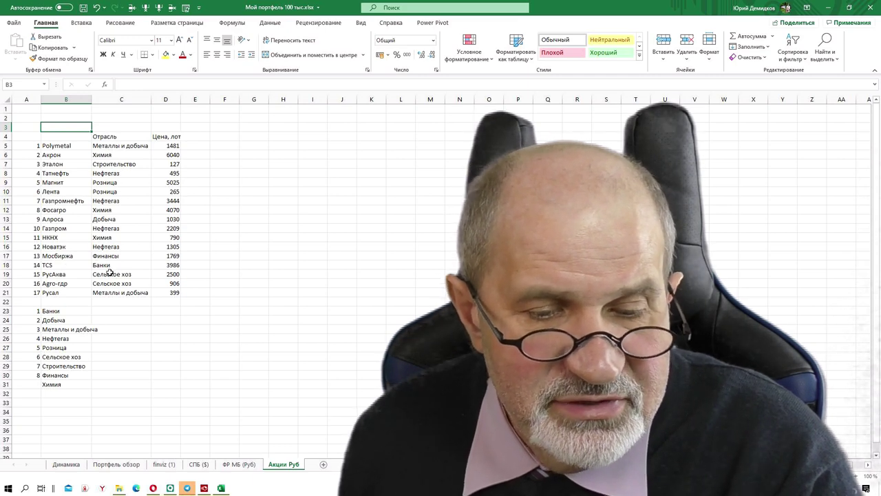
{"action": "left_click", "coordinate": [153, 488]}
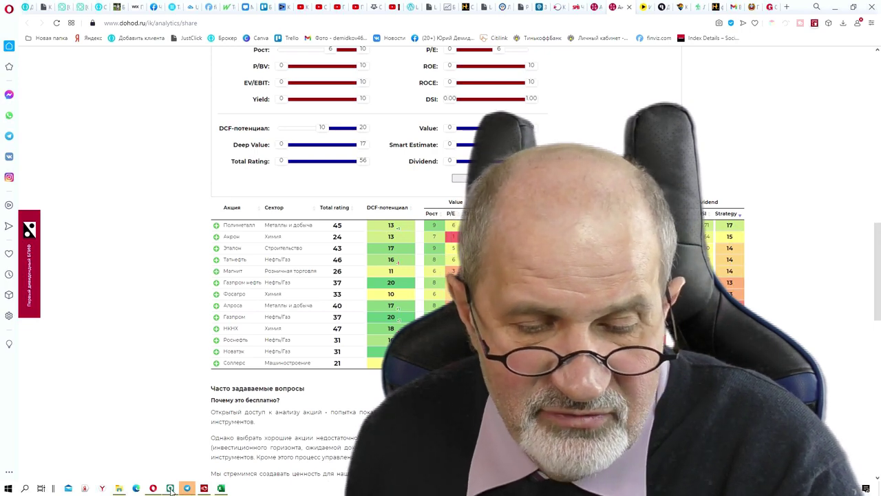
{"action": "left_click", "coordinate": [222, 488]}
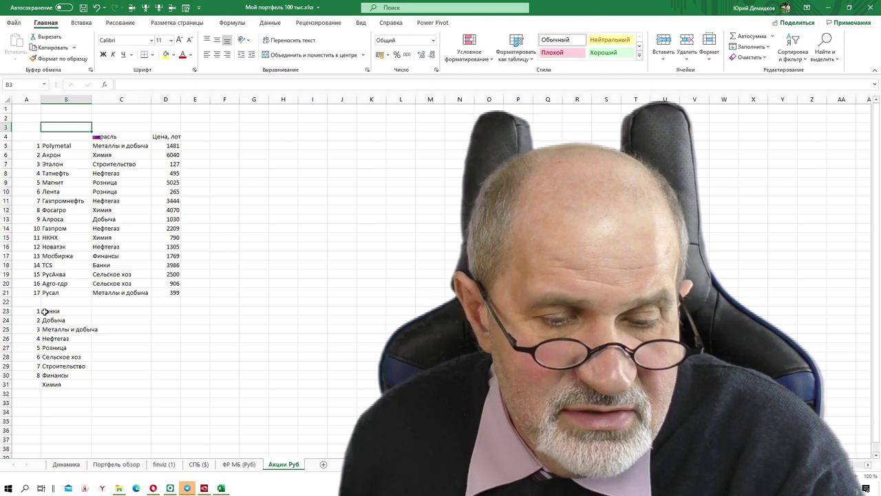
Insert three blank rows above the sector list and extend the stock numbering to 18.
{"action": "left_click", "coordinate": [44, 303]}
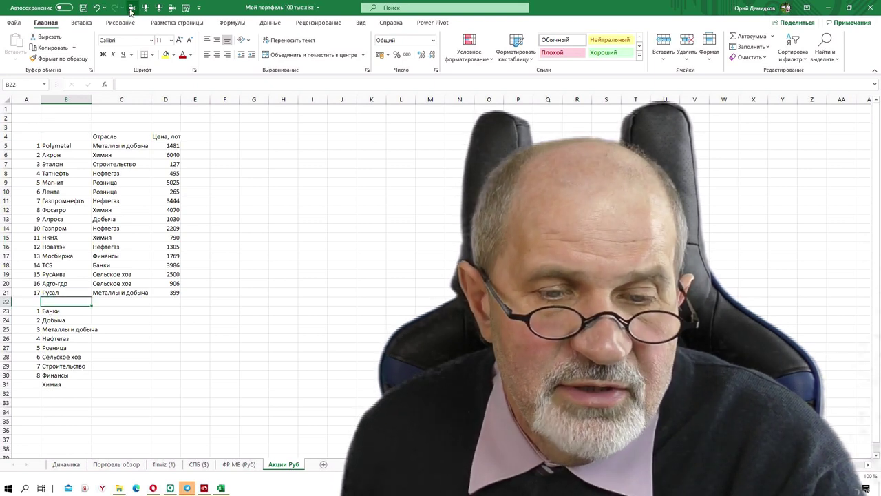
{"action": "left_click", "coordinate": [131, 12]}
{"action": "left_click", "coordinate": [131, 12]}
{"action": "left_click", "coordinate": [130, 11]}
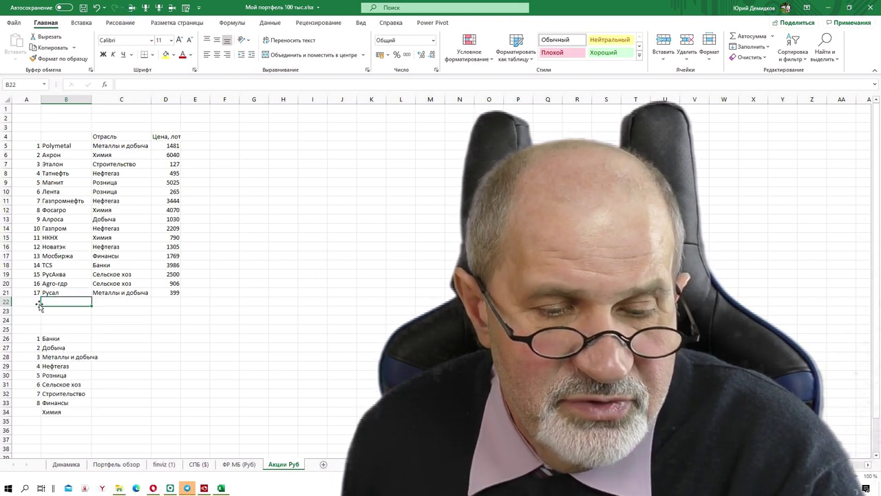
{"action": "left_click_drag", "start_coordinate": [32, 274], "coordinate": [49, 303]}
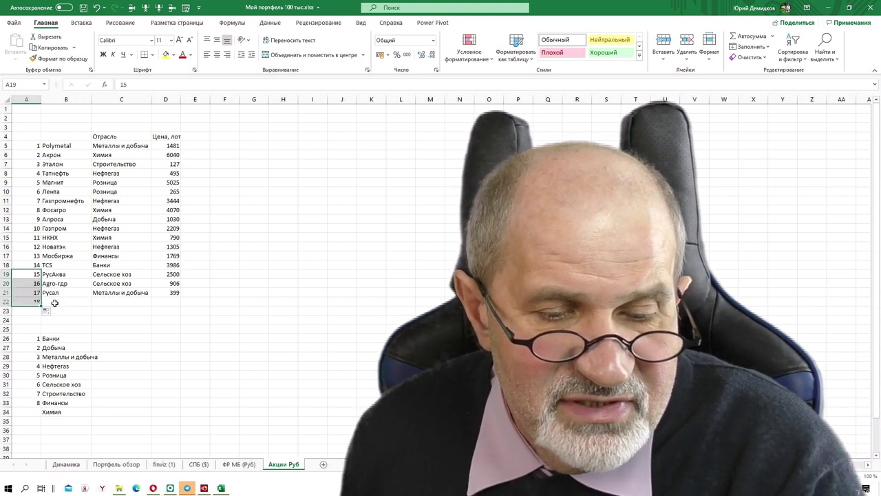
{"action": "left_click", "coordinate": [61, 302]}
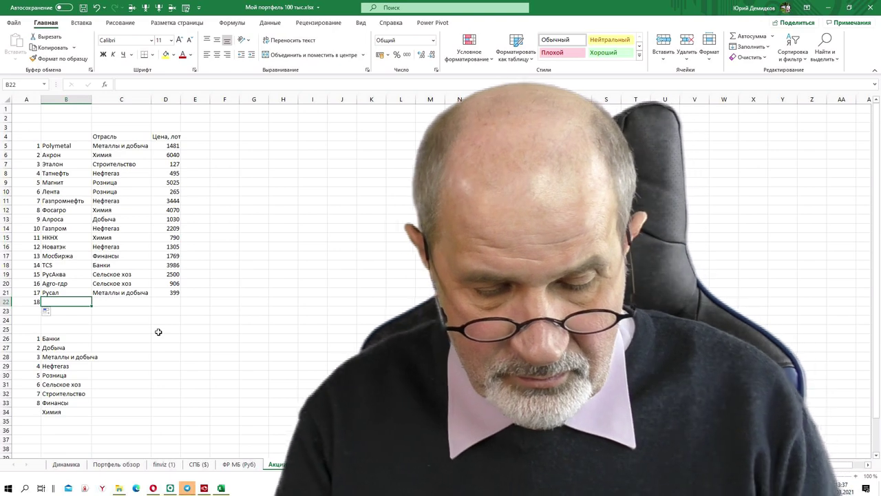
{"action": "type", "text": "Far C"}
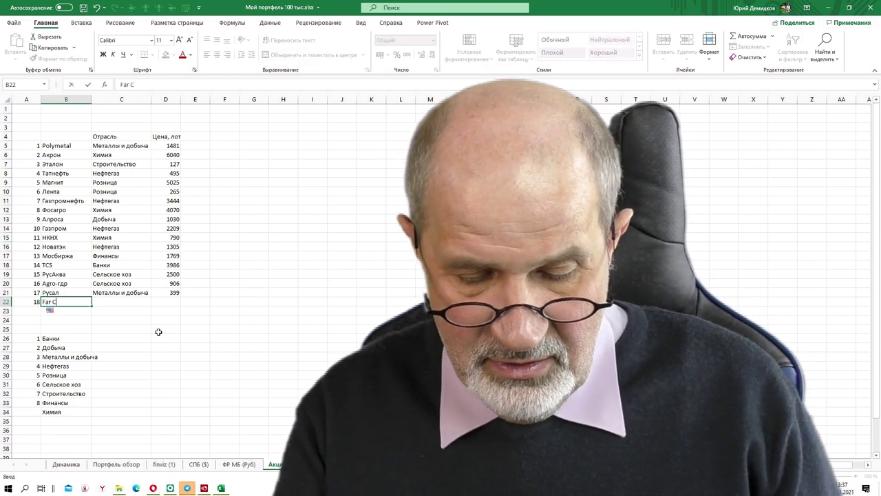
{"action": "type", "text": "bcntvf"}
{"action": "key", "text": "ctrl+Return"}
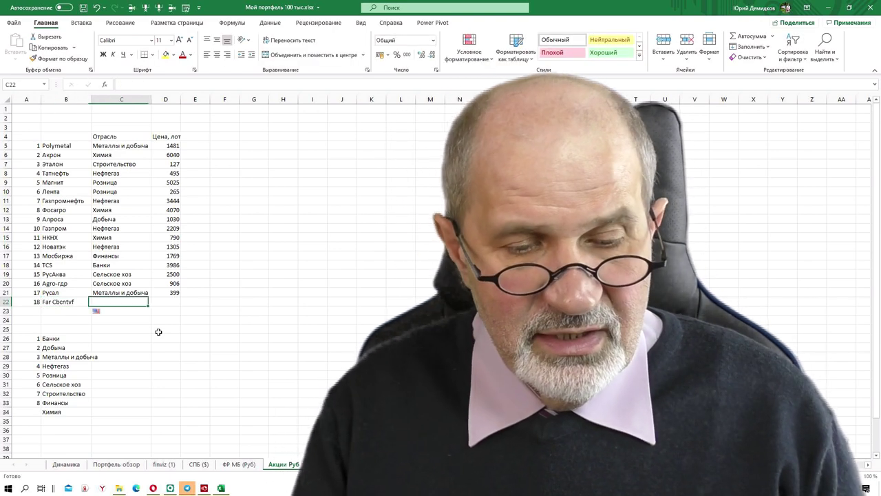
Switch the input language to Russian and enter АФК Система as the name of stock 18.
{"action": "key", "text": "super+space"}
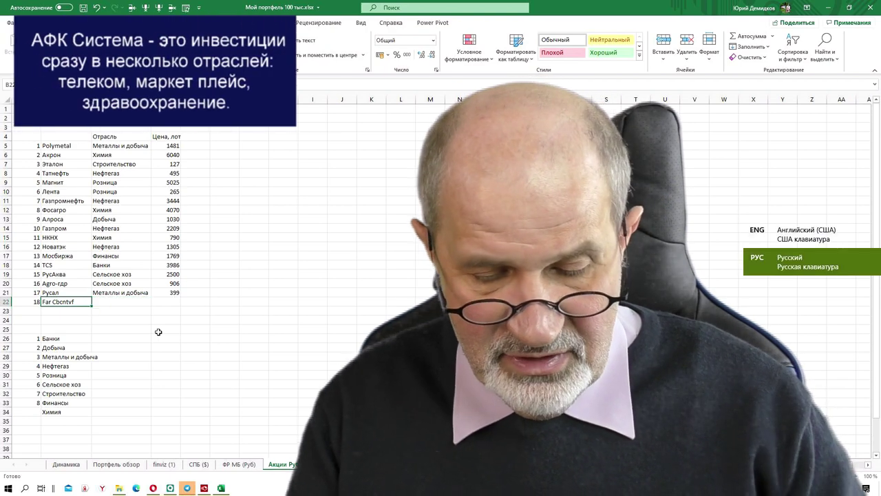
{"action": "type", "text": "АФ"}
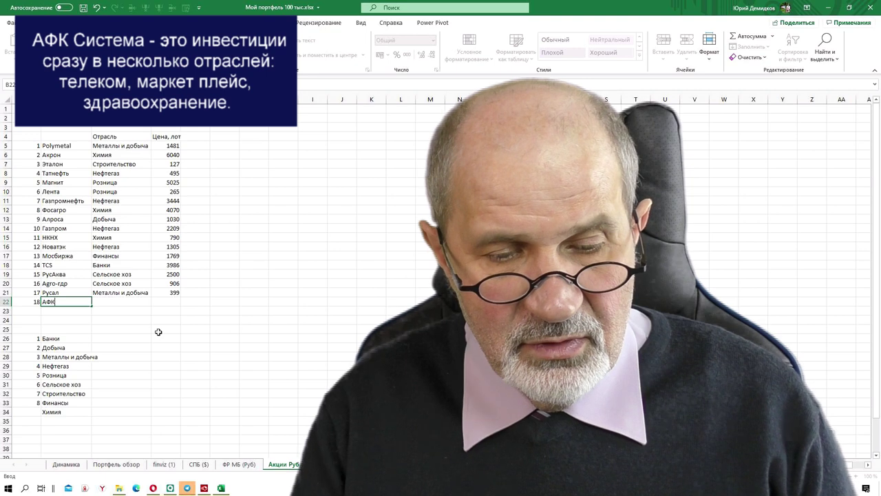
{"action": "type", "text": "К"}
{"action": "key", "text": "ctrl+Return"}
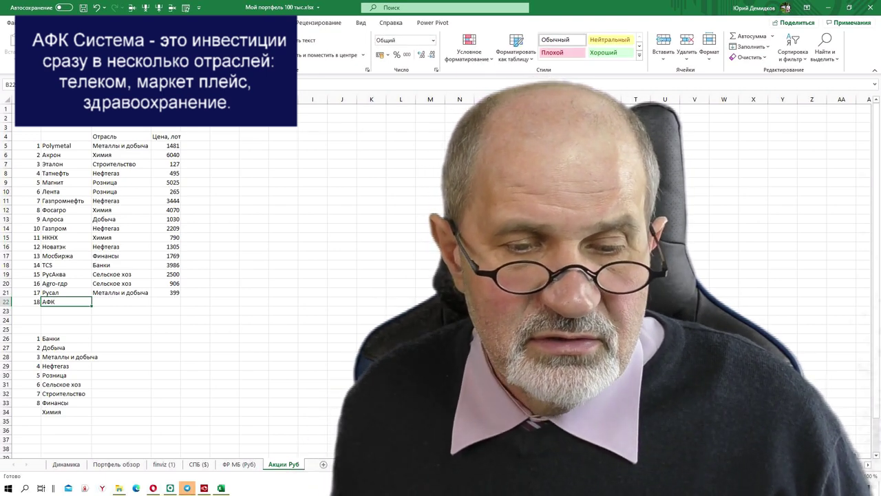
{"action": "key", "text": "F2"}
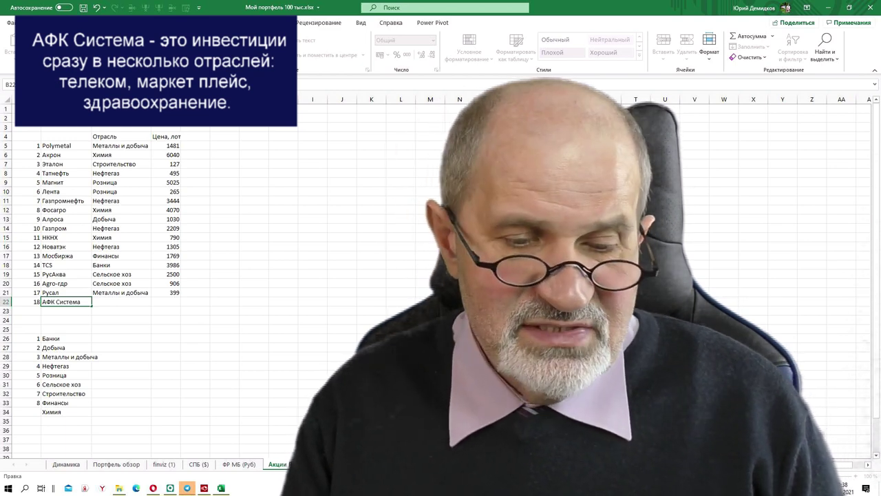
{"action": "key", "text": "Return"}
{"action": "left_click", "coordinate": [66, 301]}
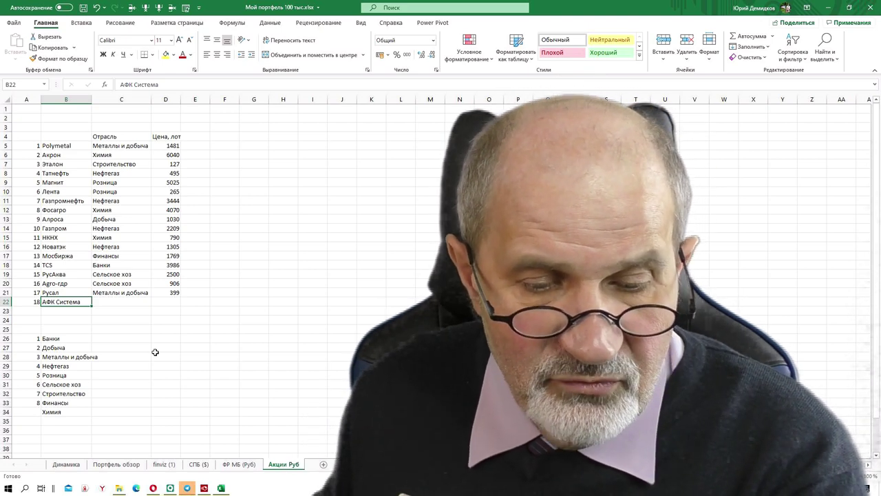
Switch to QUIK, find Система ао in the account positions, check its price and lot size in the instrument information, and close that information.
{"action": "left_click", "coordinate": [184, 488]}
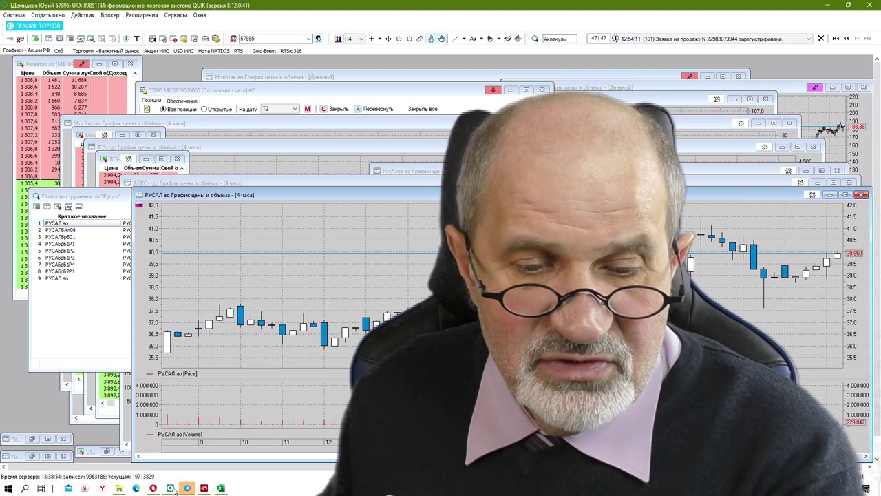
{"action": "left_click", "coordinate": [200, 92]}
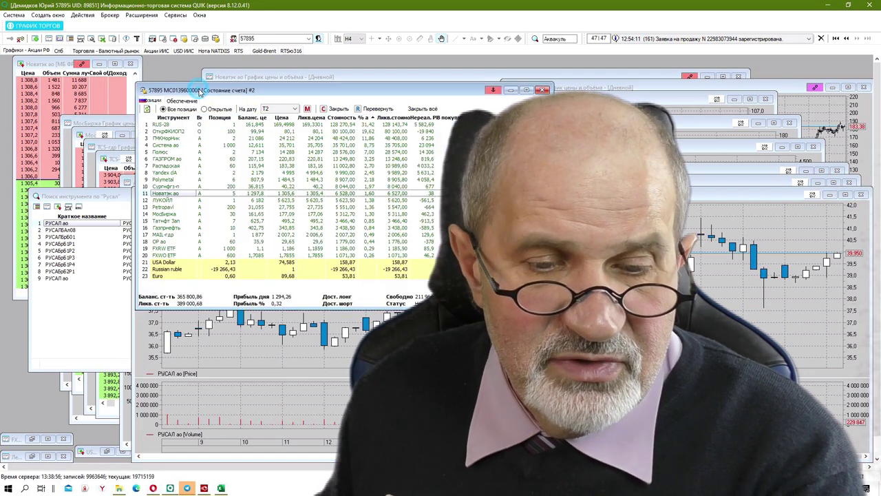
{"action": "left_click", "coordinate": [168, 145]}
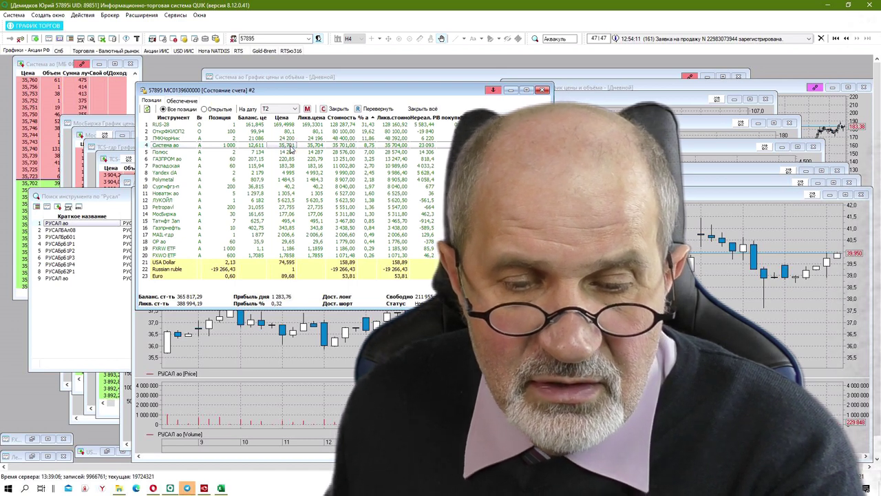
{"action": "right_click", "coordinate": [291, 148]}
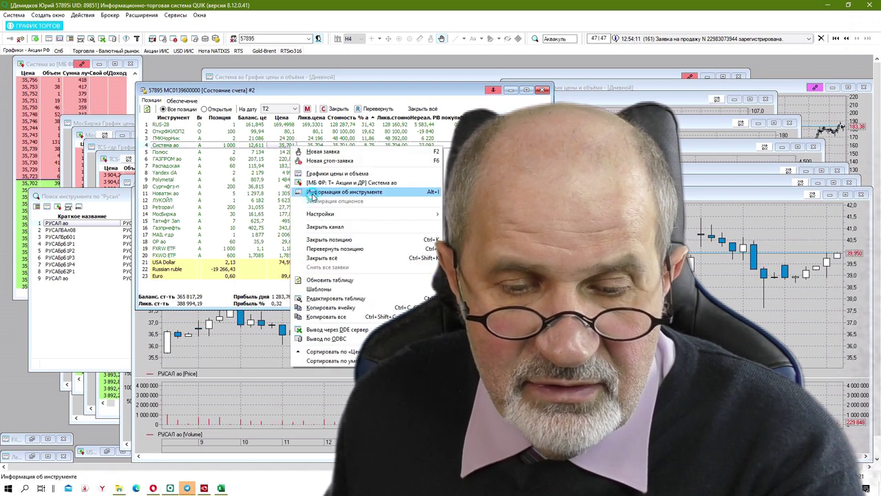
{"action": "left_click", "coordinate": [311, 192]}
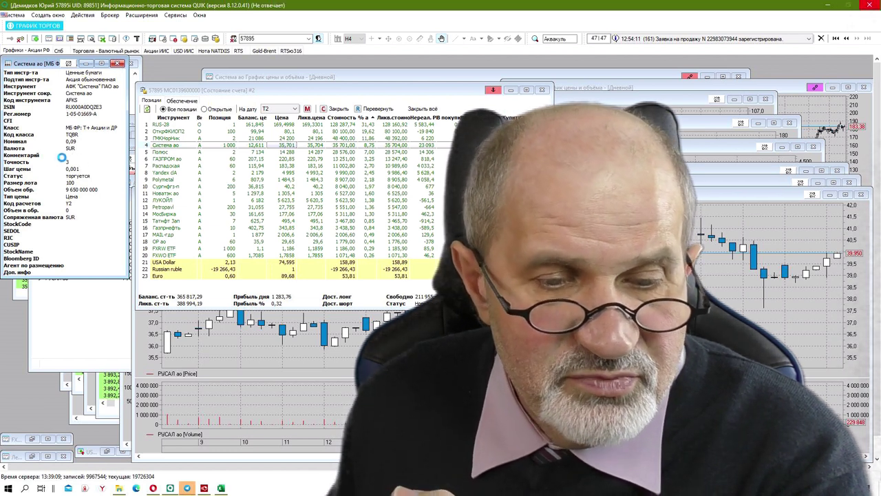
{"action": "left_click", "coordinate": [118, 64]}
Return to the Excel workbook and enter 3569 as the lot price of АФК Система.
{"action": "left_click", "coordinate": [220, 486]}
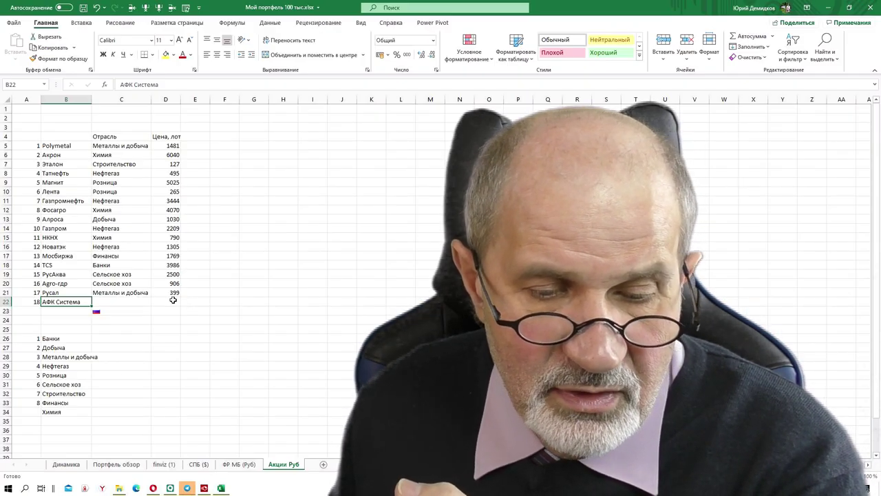
{"action": "left_click", "coordinate": [171, 302]}
{"action": "type", "text": "3565"}
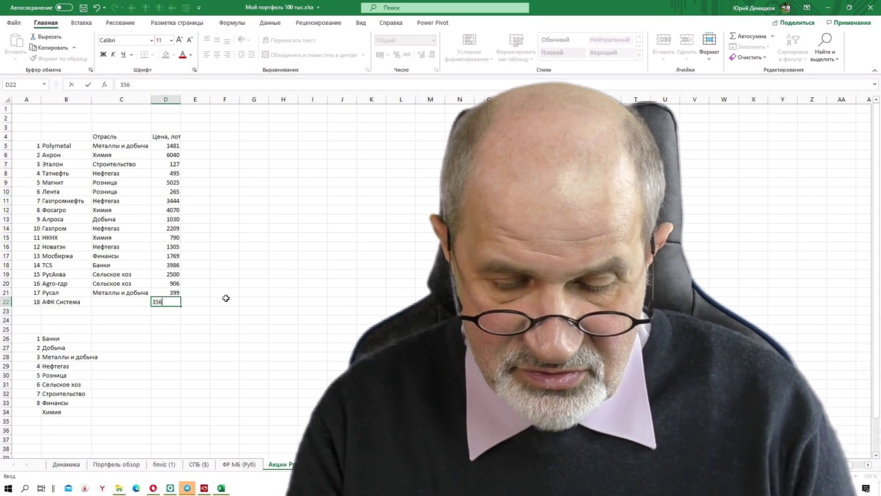
{"action": "key", "text": "Tab"}
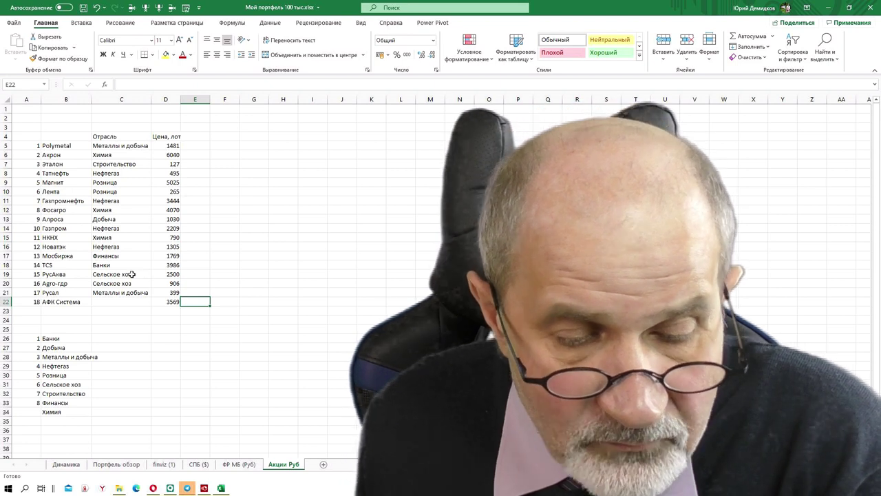
Add Здравоохр and IT to the end of the sector list and extend its numbering to 11.
{"action": "left_click_drag", "start_coordinate": [32, 338], "coordinate": [35, 424]}
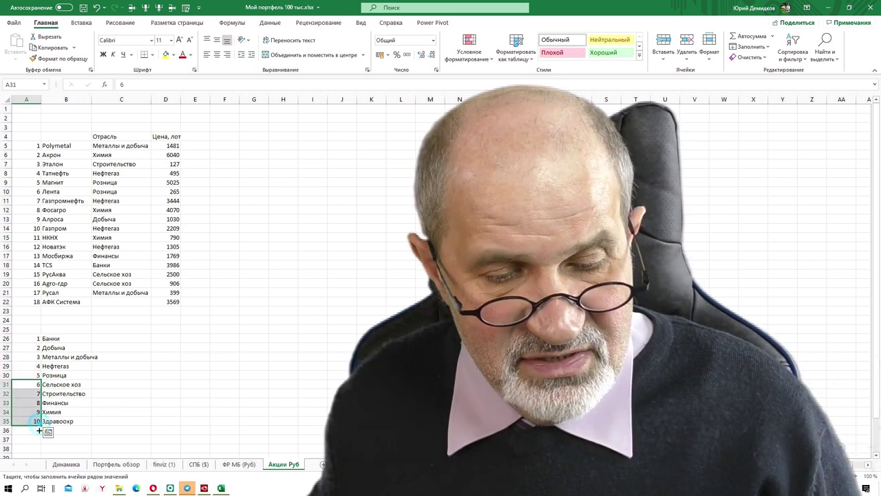
{"action": "left_click_drag", "start_coordinate": [39, 427], "coordinate": [45, 435]}
{"action": "left_click", "coordinate": [73, 430]}
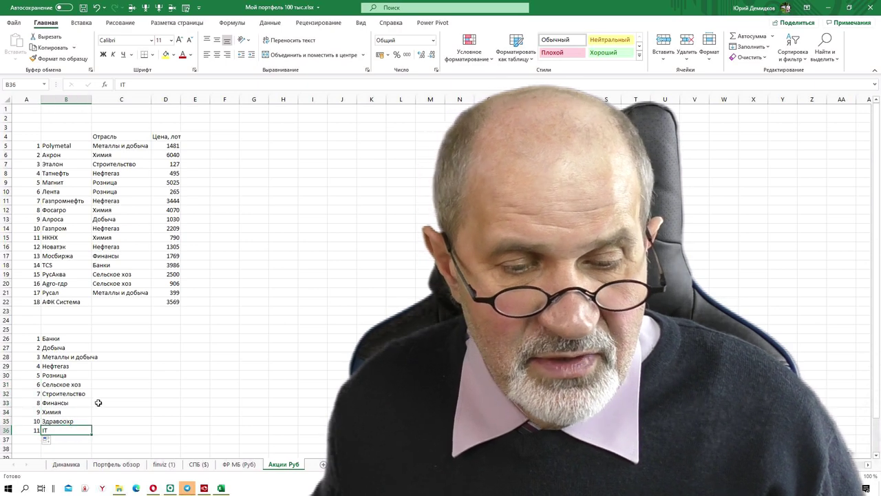
{"action": "left_click", "coordinate": [56, 309]}
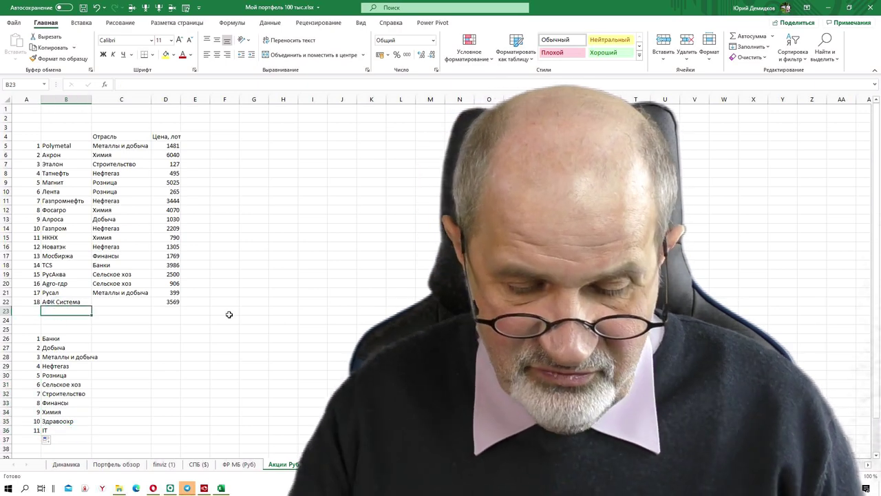
Add Яндекс below АФК Система with a lot price of 5000, and enter quantity 1 for both stocks.
{"action": "type", "text": "Zy"}
{"action": "type", "text": "декс"}
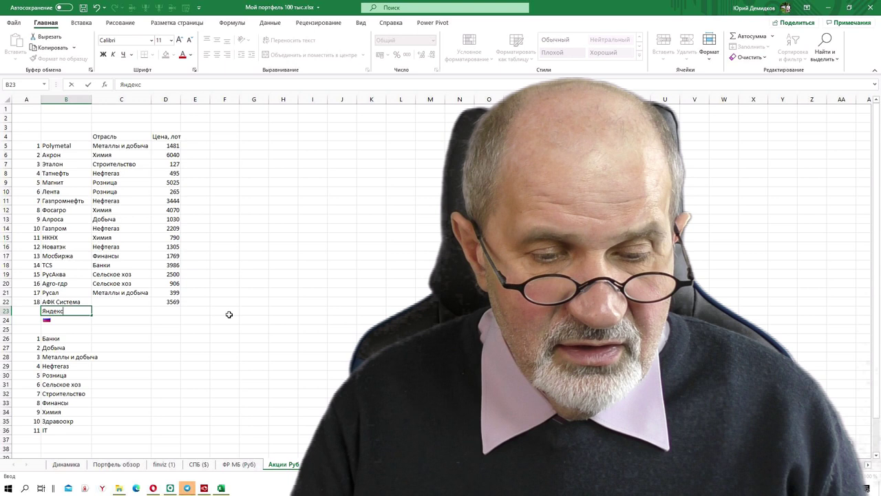
{"action": "key", "text": "Tab"}
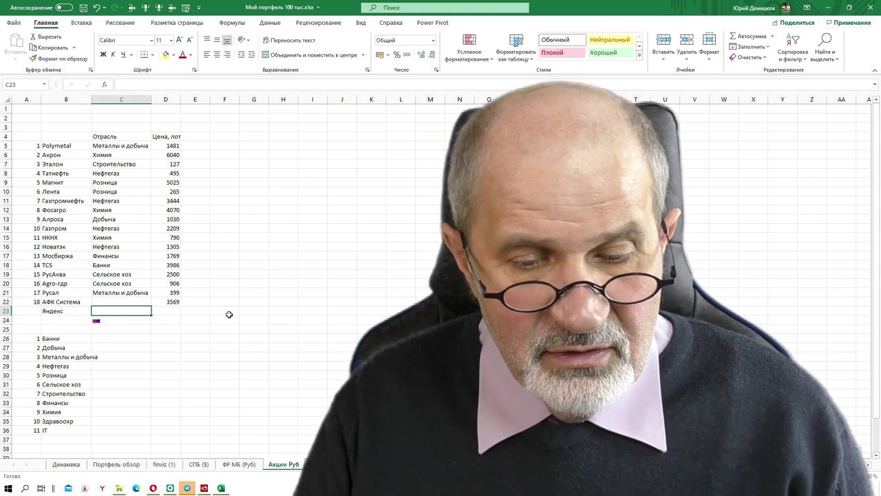
{"action": "key", "text": "Tab"}
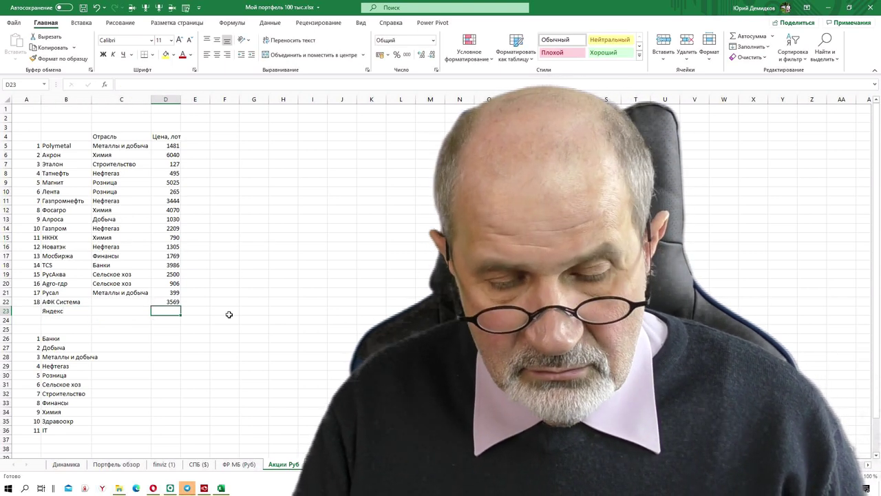
{"action": "type", "text": "4"}
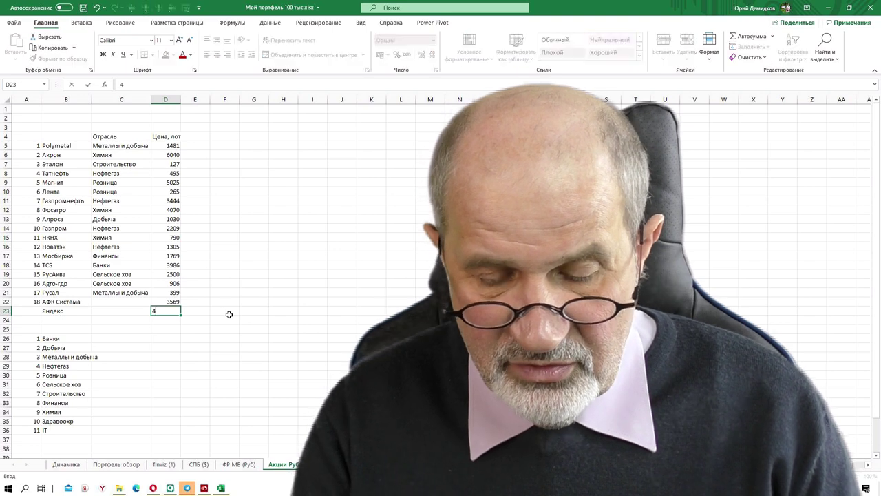
{"action": "type", "text": "000"}
{"action": "key", "text": "Return"}
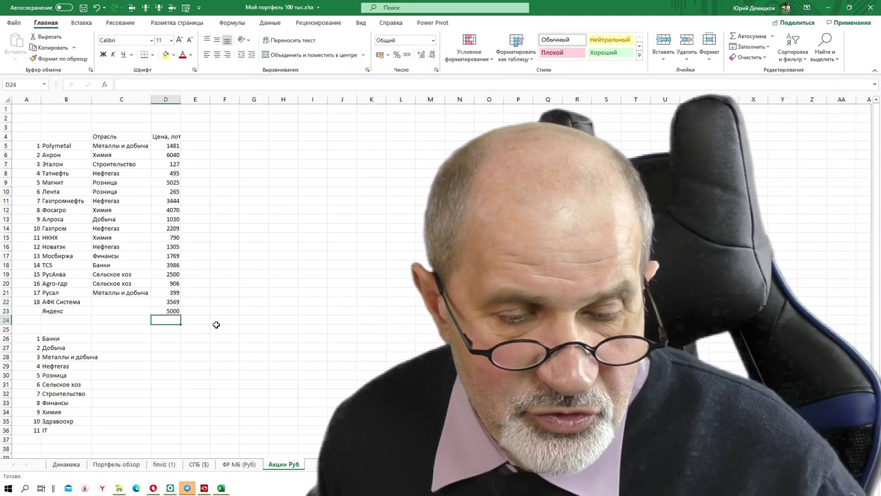
{"action": "key", "text": "ctrl+z"}
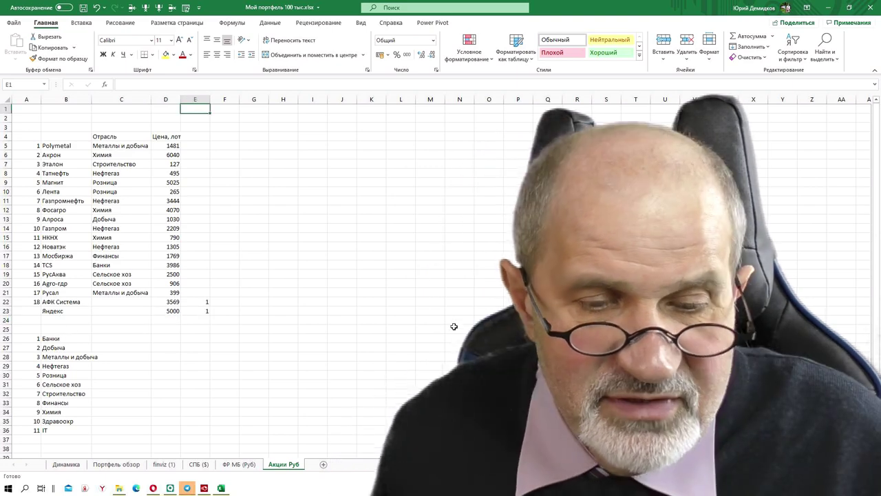
Label the company name column Комп and the numbering column Н in the stock table's header row.
{"action": "left_click", "coordinate": [55, 135]}
{"action": "type", "text": "Комп"}
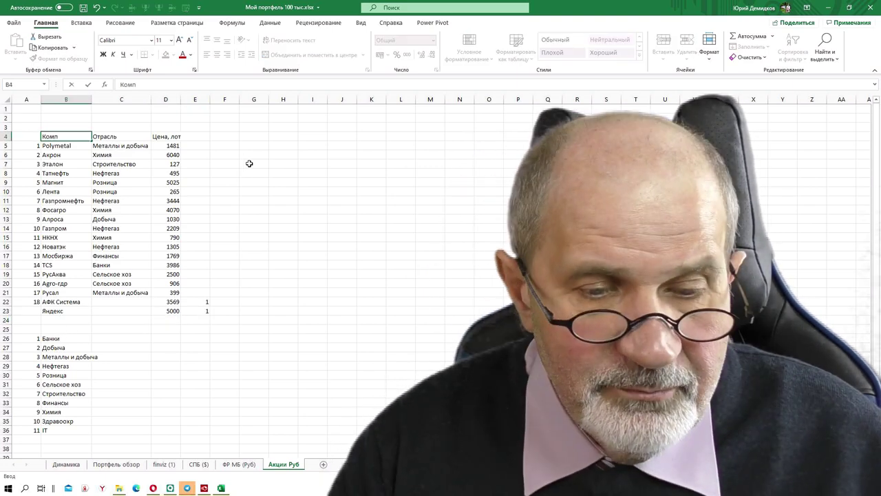
{"action": "key", "text": "Left"}
{"action": "type", "text": "Н"}
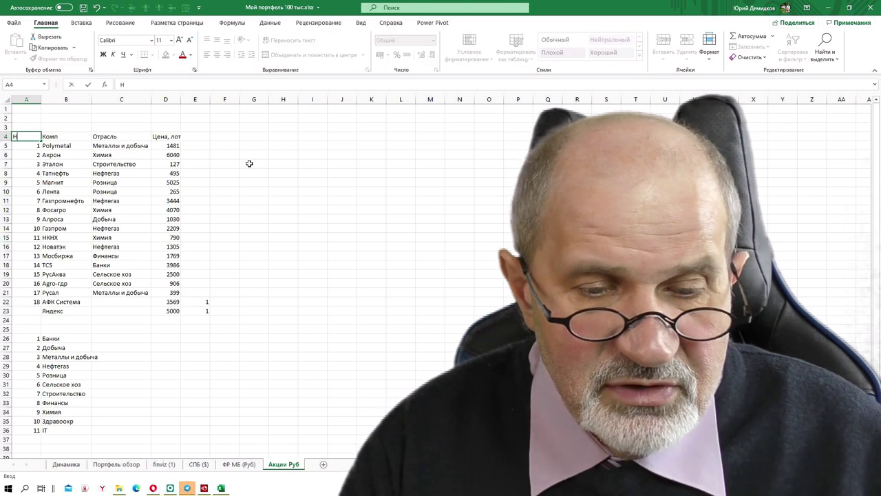
{"action": "key", "text": "Return"}
Extend the stock numbering down to 19 for the Яндекс row.
{"action": "left_click_drag", "start_coordinate": [20, 137], "coordinate": [175, 311]}
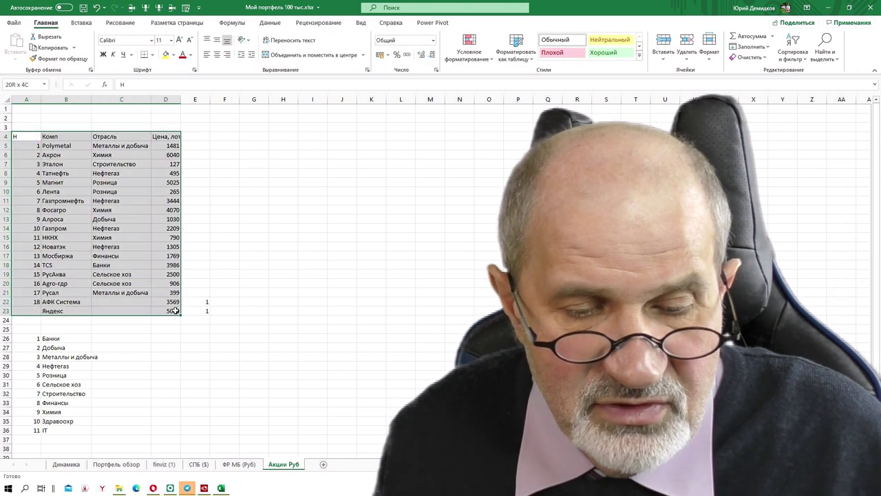
{"action": "left_click", "coordinate": [122, 246]}
{"action": "left_click_drag", "start_coordinate": [28, 265], "coordinate": [45, 312]}
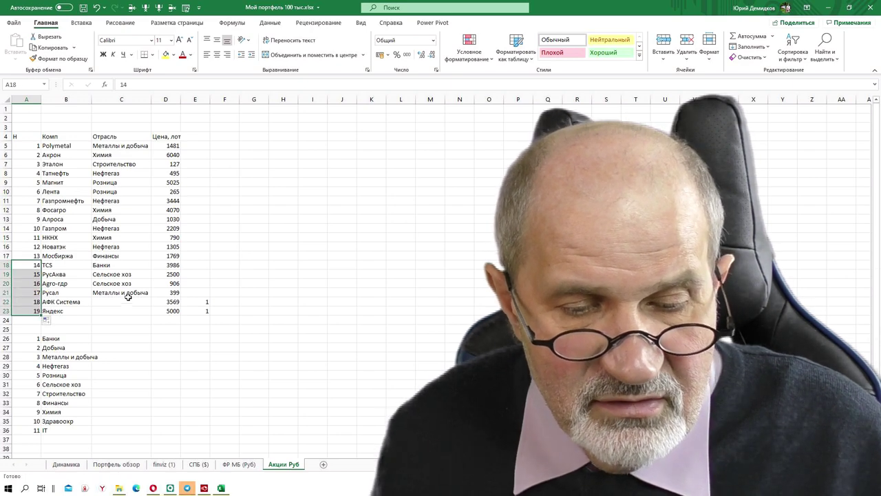
Enter Здрав as the sector of АФК Система and Телеком as the sector of Яндекс.
{"action": "left_click", "coordinate": [124, 301]}
{"action": "type", "text": "3"}
{"action": "type", "text": "драв"}
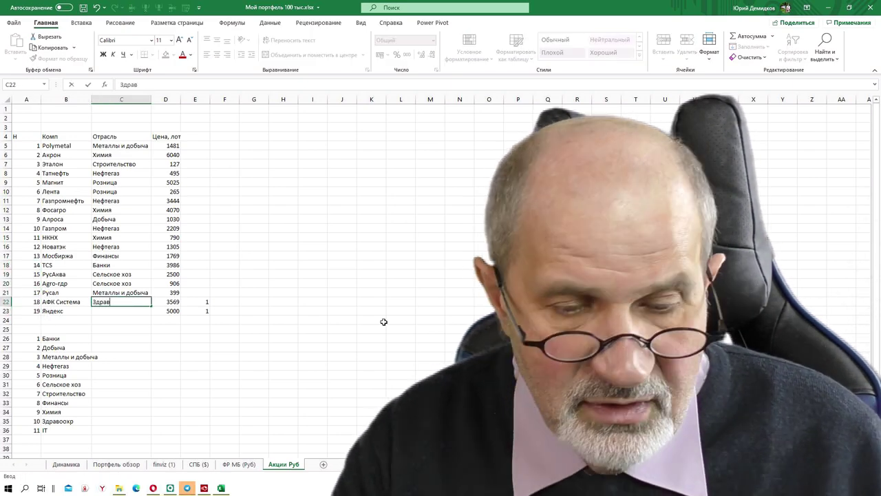
{"action": "key", "text": "Return"}
{"action": "type", "text": "Телеком"}
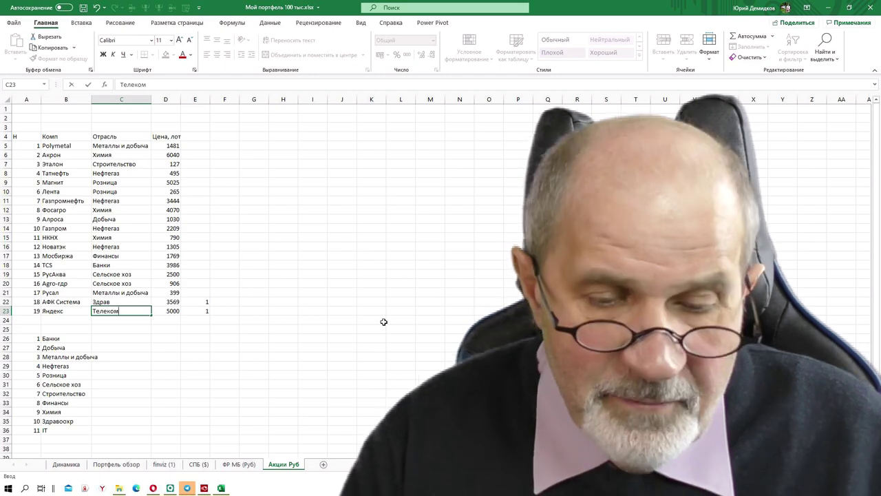
{"action": "key", "text": "Return"}
Add the headers К-во and Сумма after the lot price column of the stock table.
{"action": "left_click", "coordinate": [195, 137]}
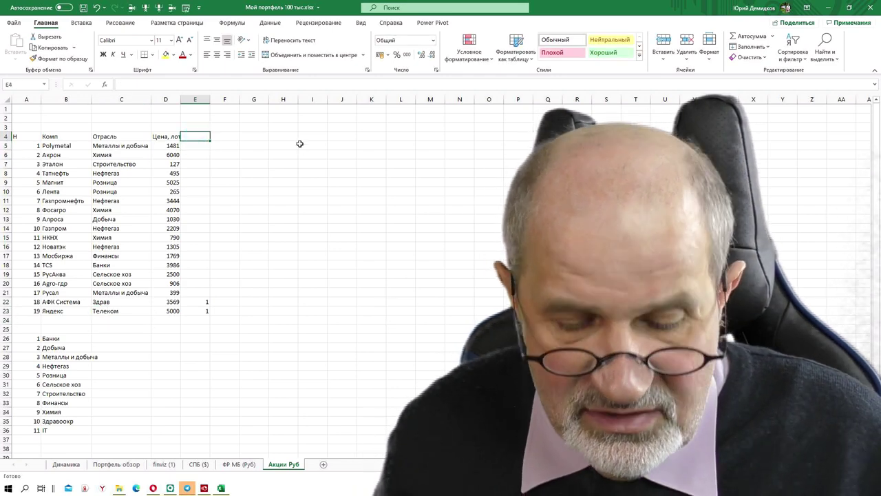
{"action": "type", "text": "К-во"}
{"action": "key", "text": "Return"}
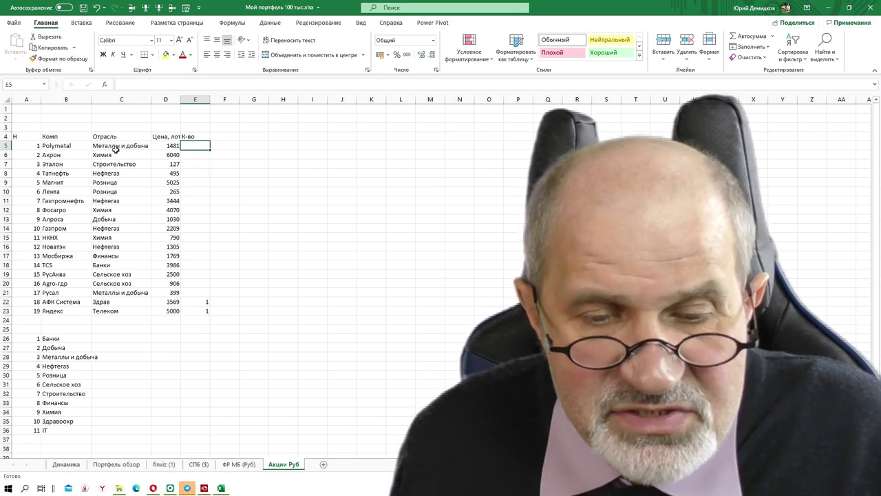
{"action": "left_click", "coordinate": [230, 136]}
{"action": "type", "text": "Сумма"}
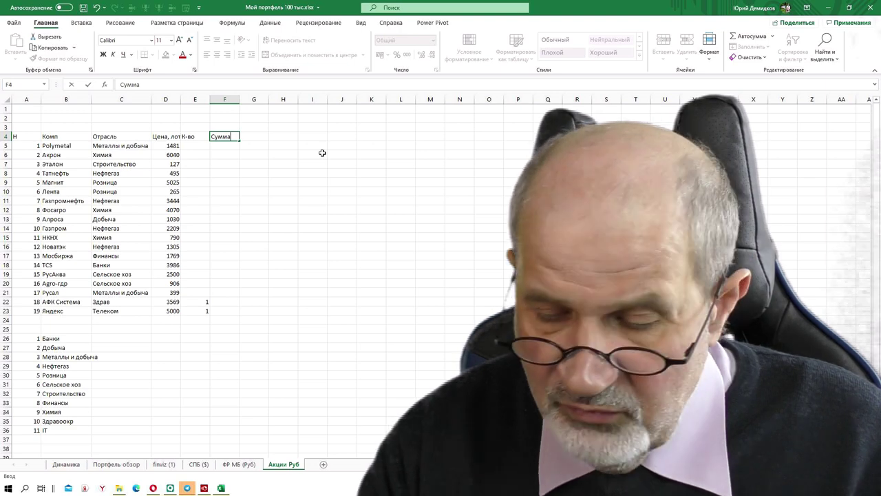
{"action": "key", "text": "Return"}
Apply a filter to the whole stock table, A4:F23, and sort it by lot price from largest to smallest.
{"action": "left_click_drag", "start_coordinate": [20, 136], "coordinate": [225, 310]}
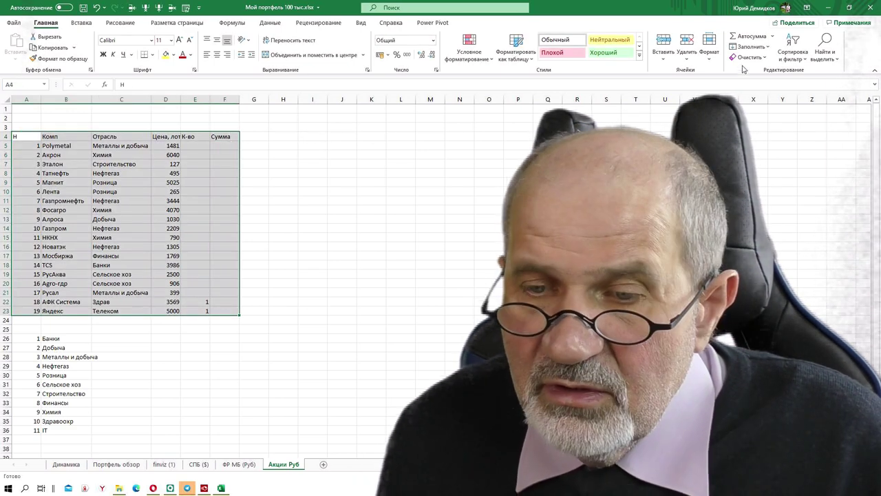
{"action": "left_click", "coordinate": [793, 52]}
{"action": "left_click", "coordinate": [803, 110]}
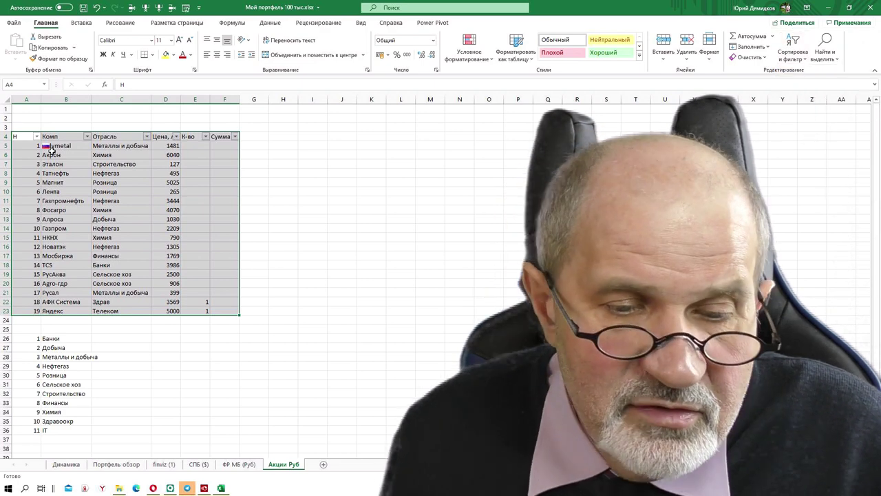
{"action": "left_click", "coordinate": [177, 136]}
{"action": "left_click", "coordinate": [129, 159]}
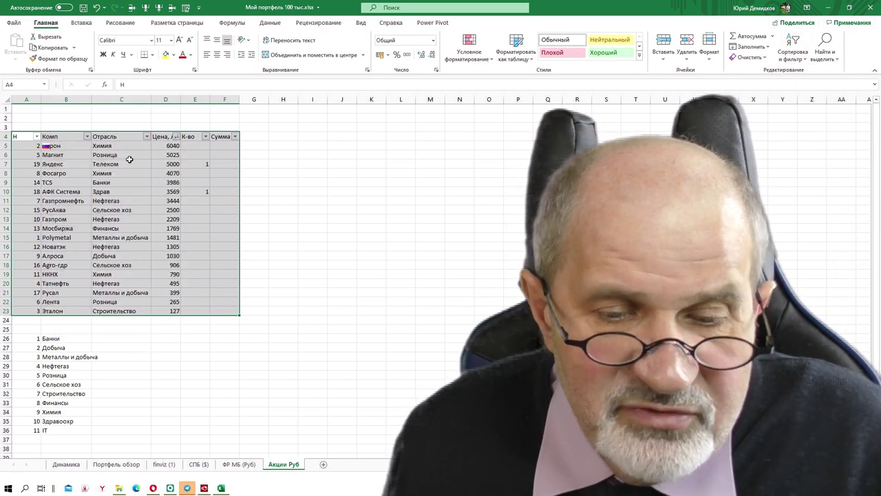
Set the quantity of Акрон to 1.
{"action": "left_click", "coordinate": [66, 182]}
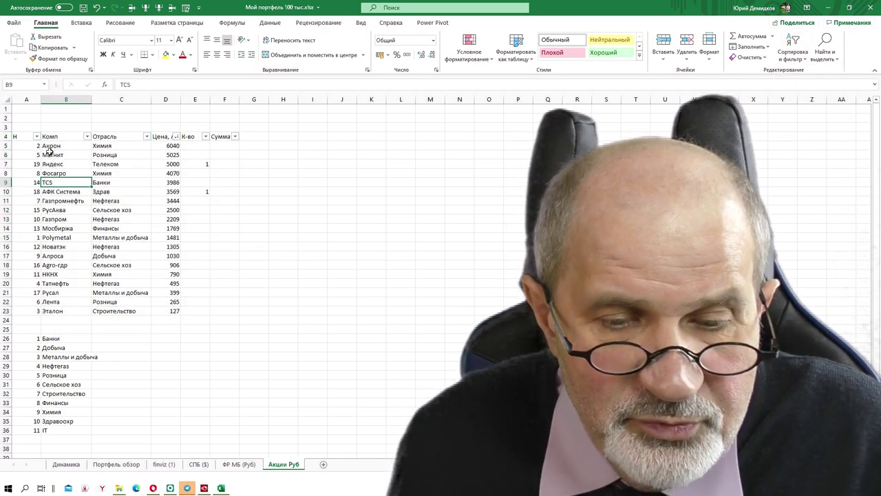
{"action": "left_click", "coordinate": [202, 146]}
{"action": "type", "text": "1"}
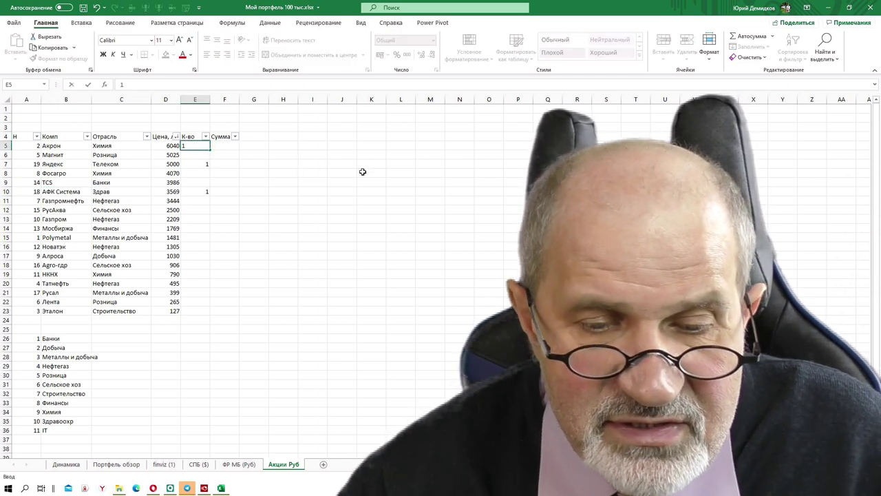
{"action": "key", "text": "Tab"}
Calculate the Сумма of Акрон with the formula +E5*D5 and fill it down to row 23.
{"action": "type", "text": "+"}
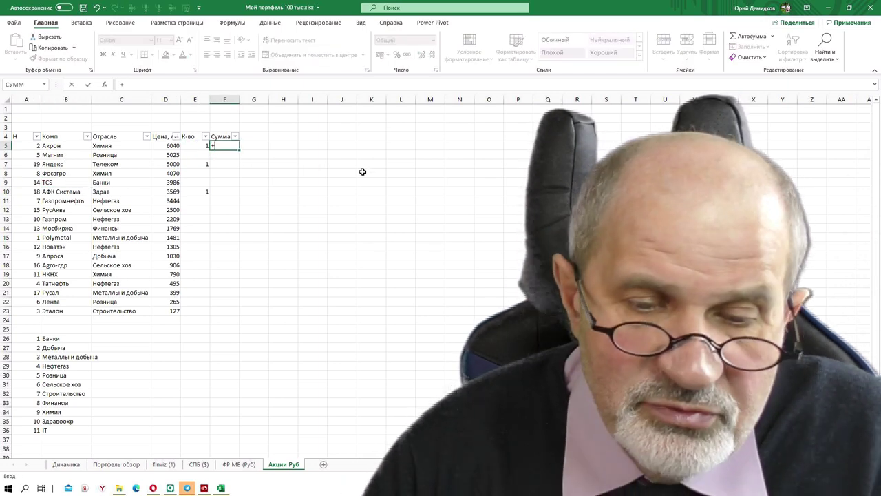
{"action": "key", "text": "Left"}
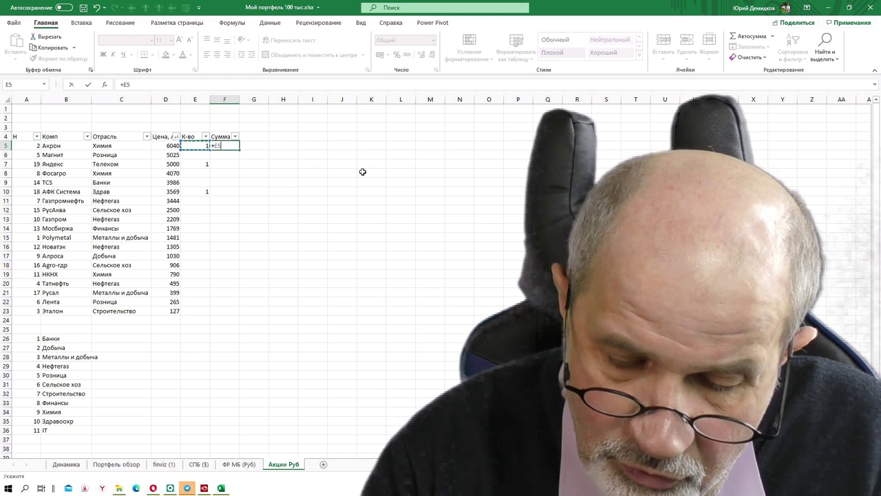
{"action": "type", "text": "*"}
{"action": "key", "text": "Left"}
{"action": "key", "text": "Left"}
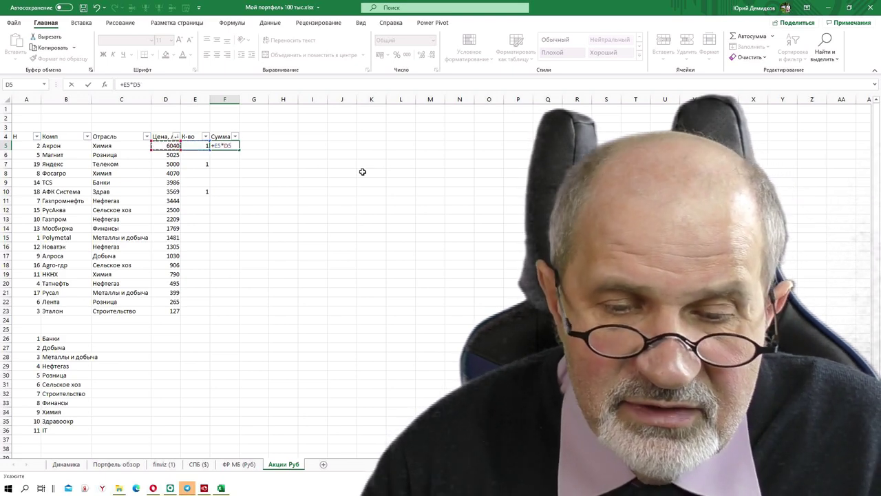
{"action": "key", "text": "Return"}
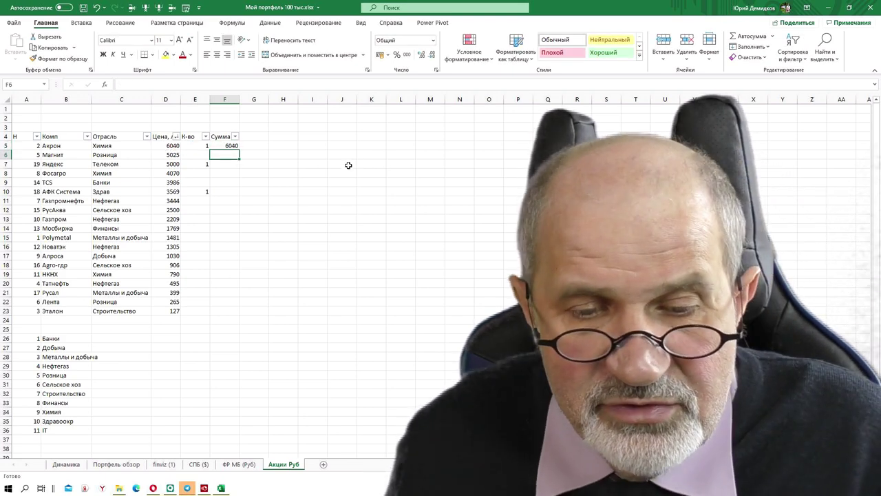
{"action": "left_click", "coordinate": [233, 145]}
{"action": "left_click_drag", "start_coordinate": [240, 149], "coordinate": [227, 310]}
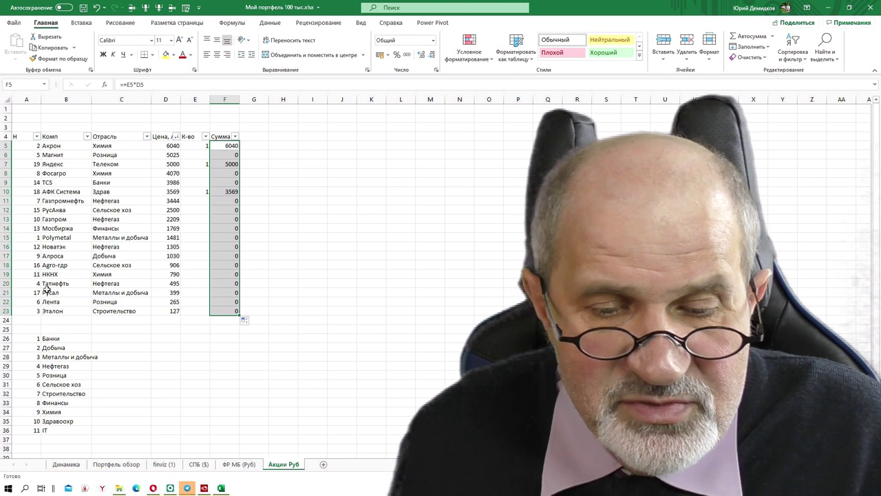
Total the Сумма column in cell F24 with =СУММ(F5:F23).
{"action": "left_click", "coordinate": [214, 320]}
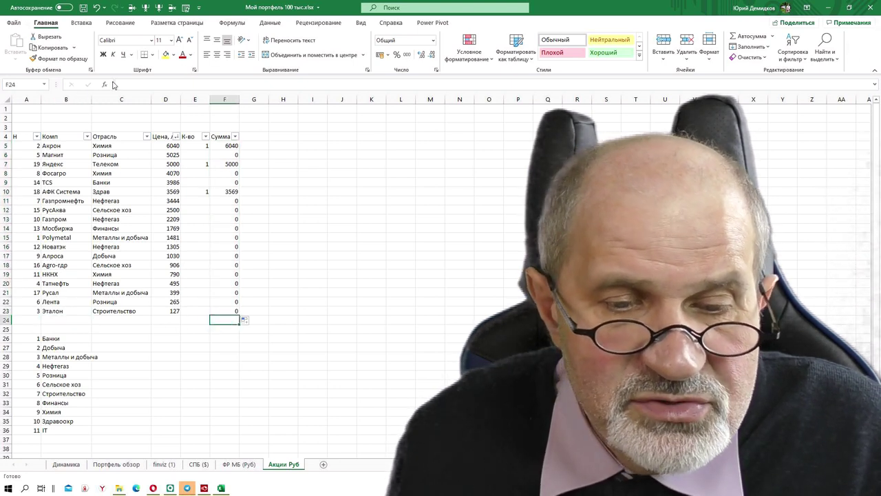
{"action": "type", "text": "="}
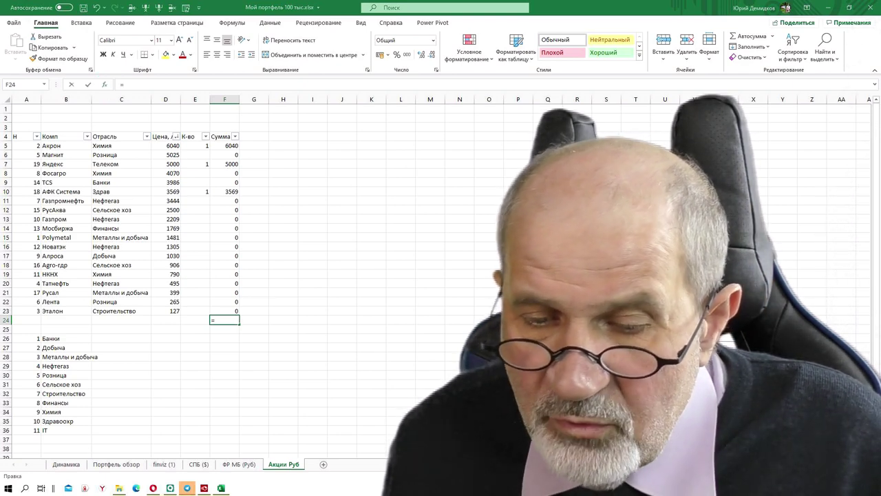
{"action": "key", "text": "alt+equal"}
{"action": "left_click_drag", "start_coordinate": [225, 313], "coordinate": [225, 145]}
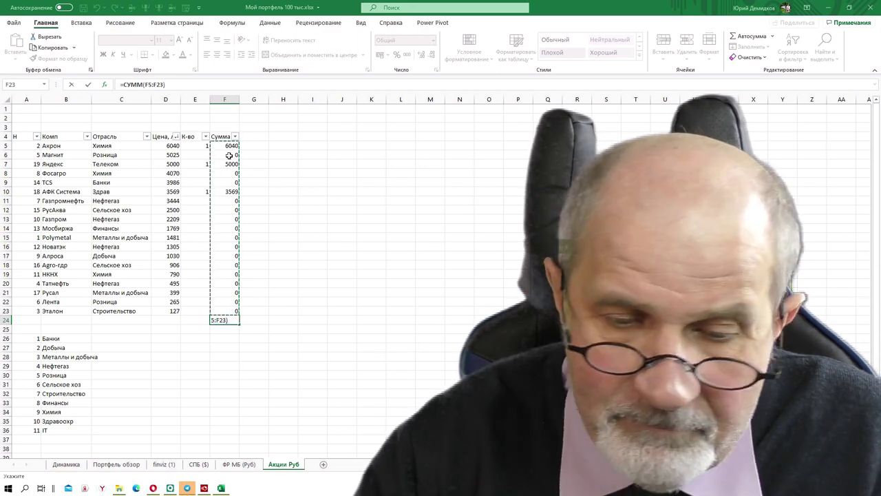
{"action": "key", "text": "ctrl+Return"}
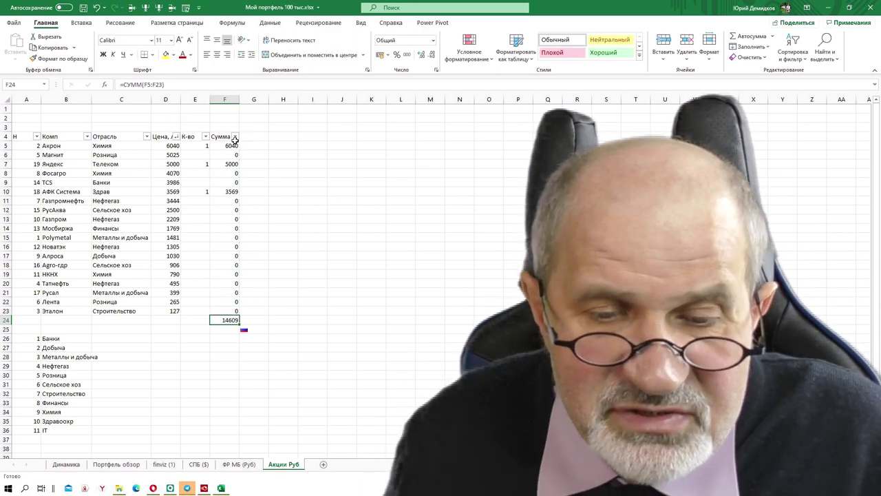
Format the Сумма column with thousands separators and two decimal places.
{"action": "left_click", "coordinate": [224, 99]}
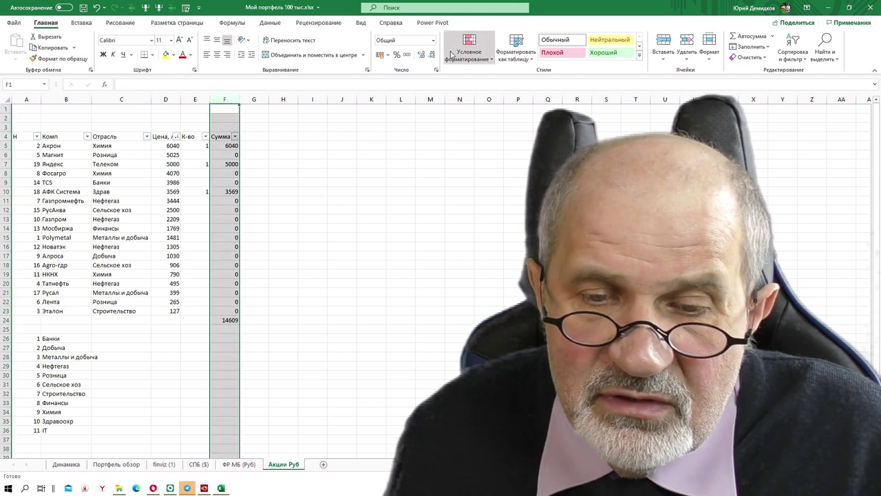
{"action": "left_click", "coordinate": [407, 54]}
{"action": "left_click", "coordinate": [317, 227]}
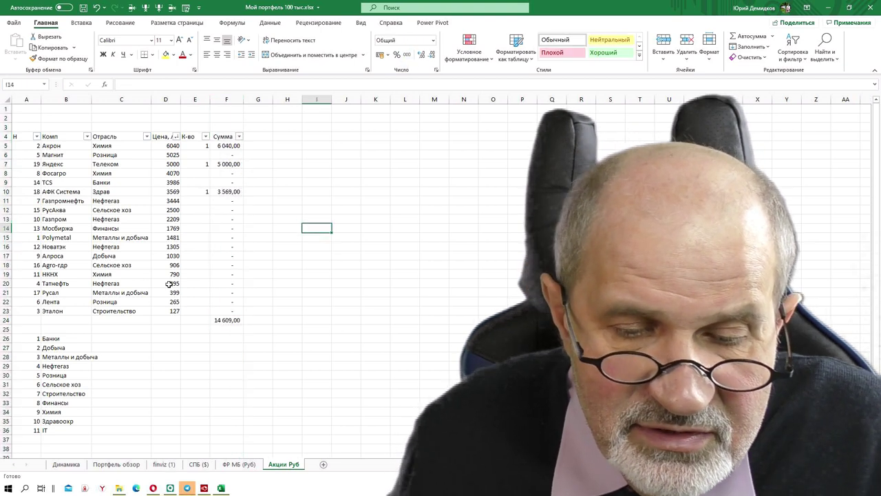
Insert two blank rows above Банки, the first entry of the sector list.
{"action": "left_click", "coordinate": [68, 338]}
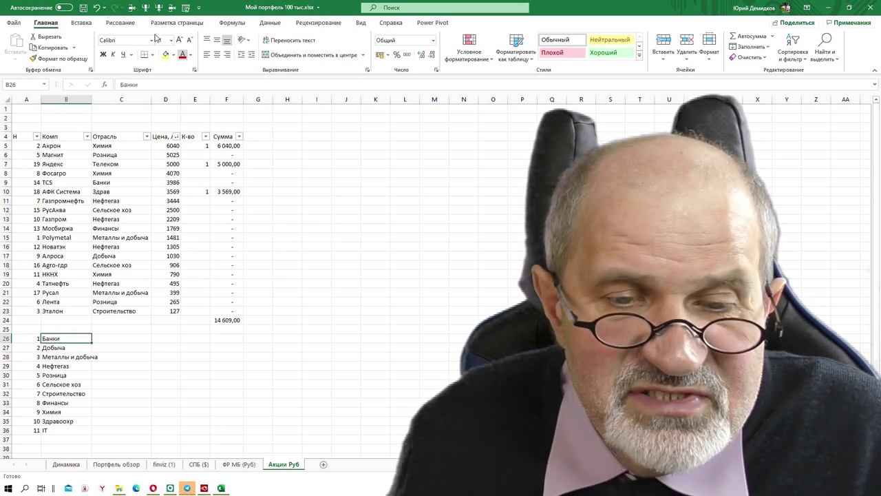
{"action": "left_click", "coordinate": [131, 8]}
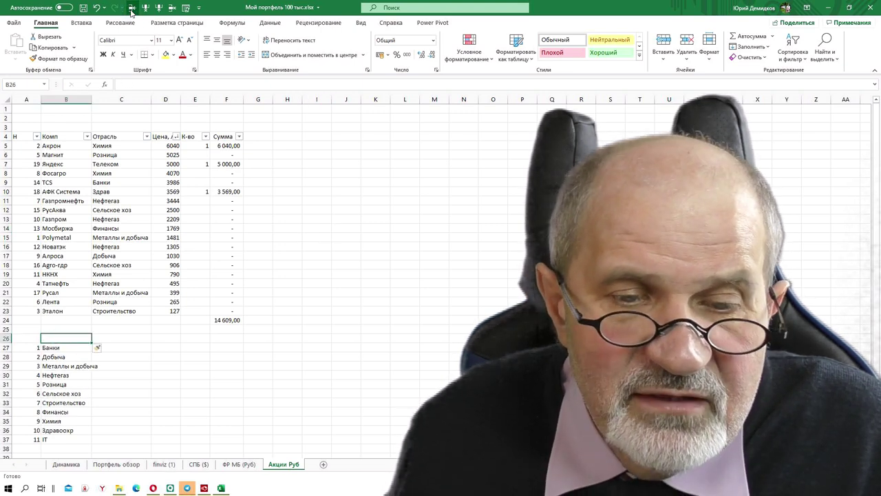
{"action": "left_click", "coordinate": [132, 8]}
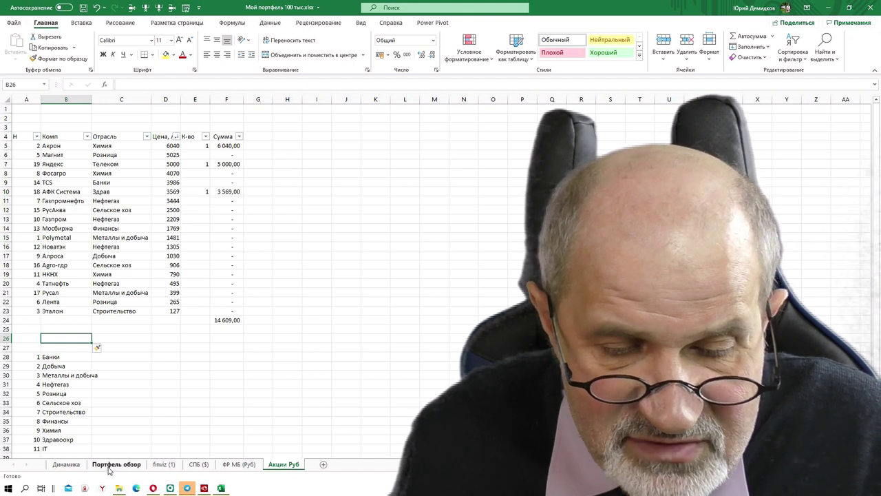
Look up the free cash of the Акции ИИС account in QUIK and enter 43868 in cell C2 of the Excel sheet Акции Руб.
{"action": "left_click", "coordinate": [170, 488]}
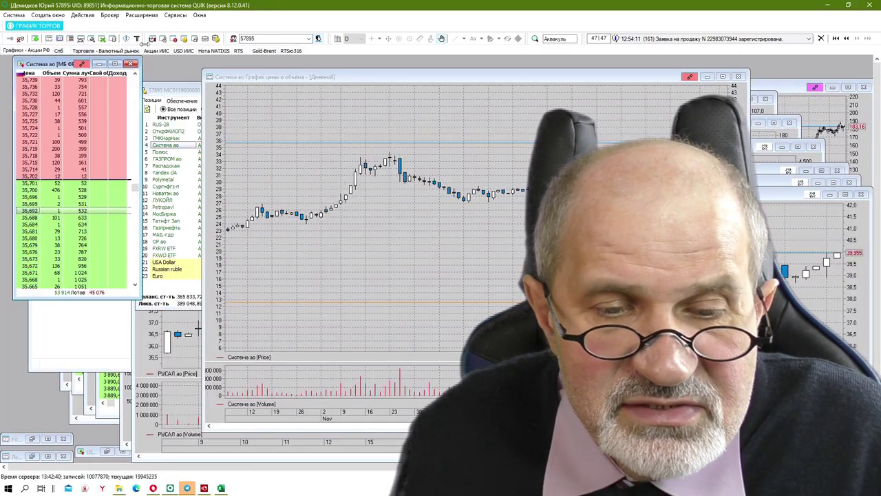
{"action": "left_click", "coordinate": [156, 52]}
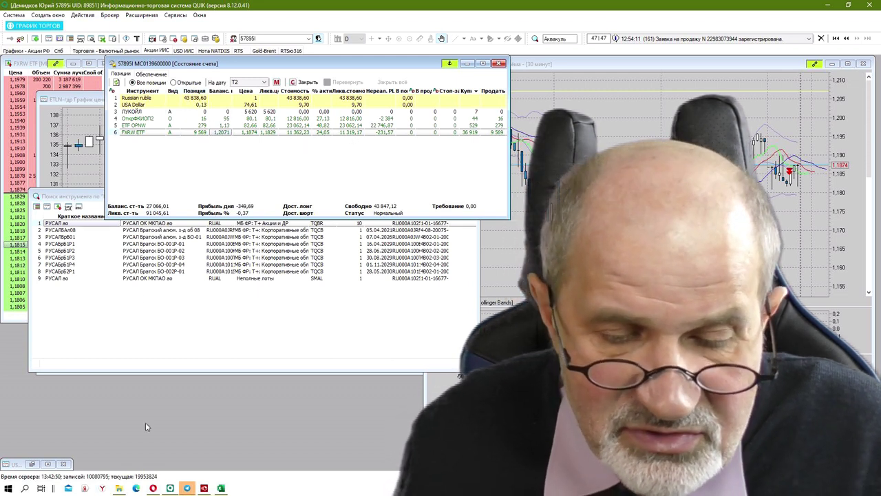
{"action": "mouse_move", "coordinate": [221, 489]}
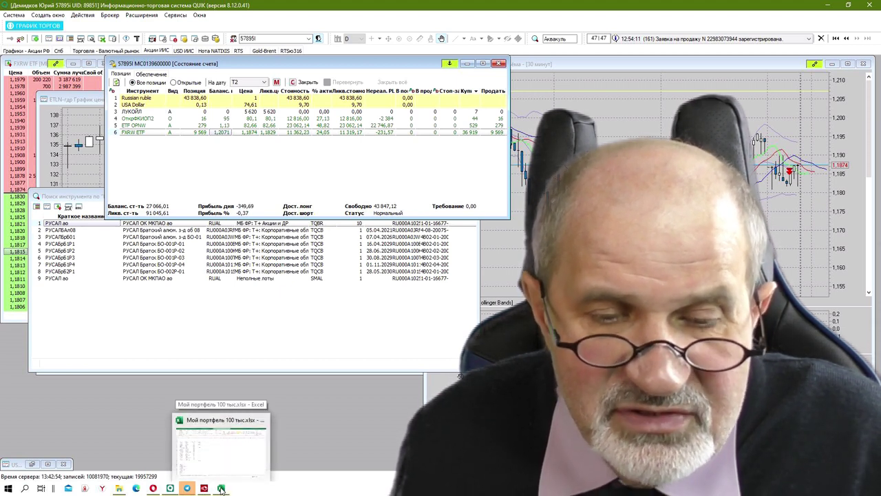
{"action": "left_click", "coordinate": [221, 488]}
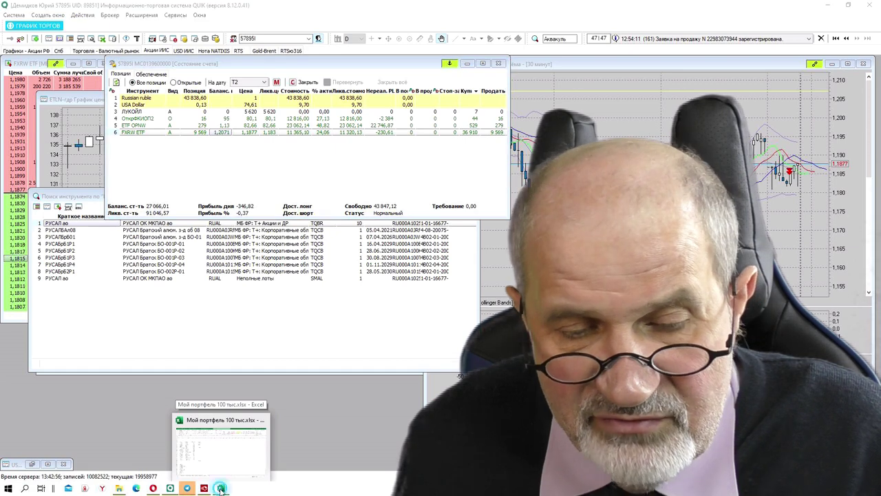
{"action": "left_click", "coordinate": [59, 331]}
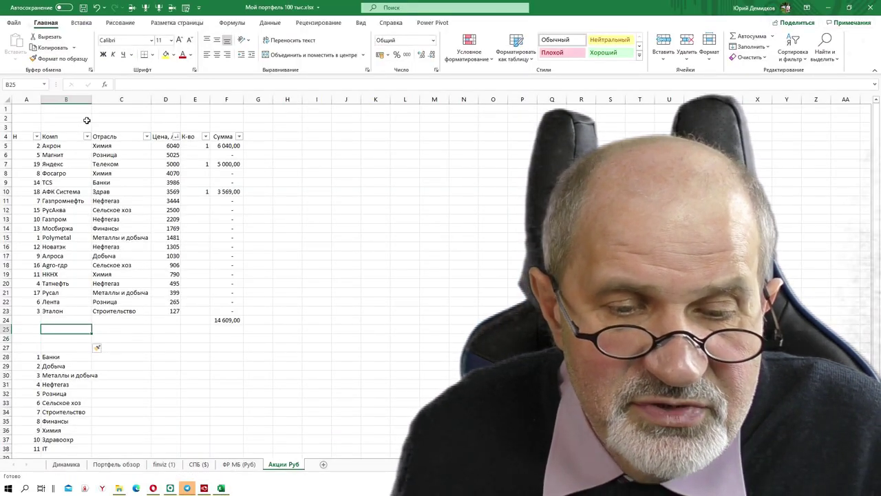
{"action": "left_click", "coordinate": [114, 118]}
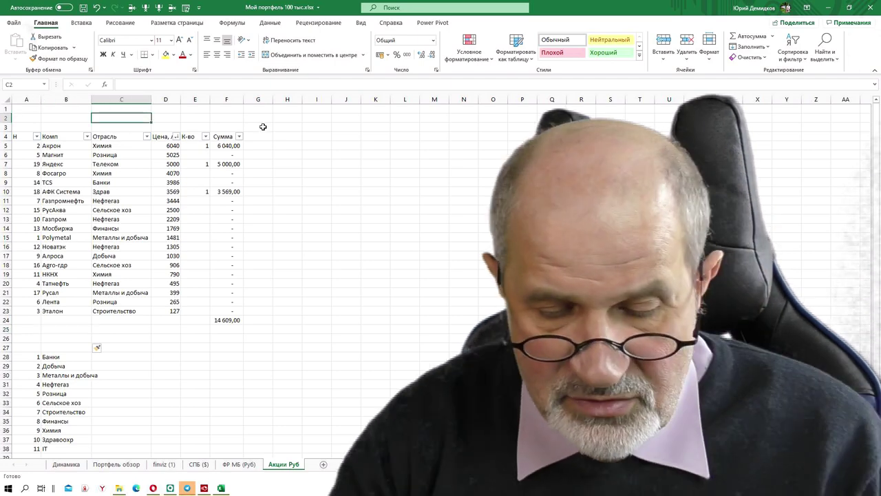
{"action": "type", "text": "43869"}
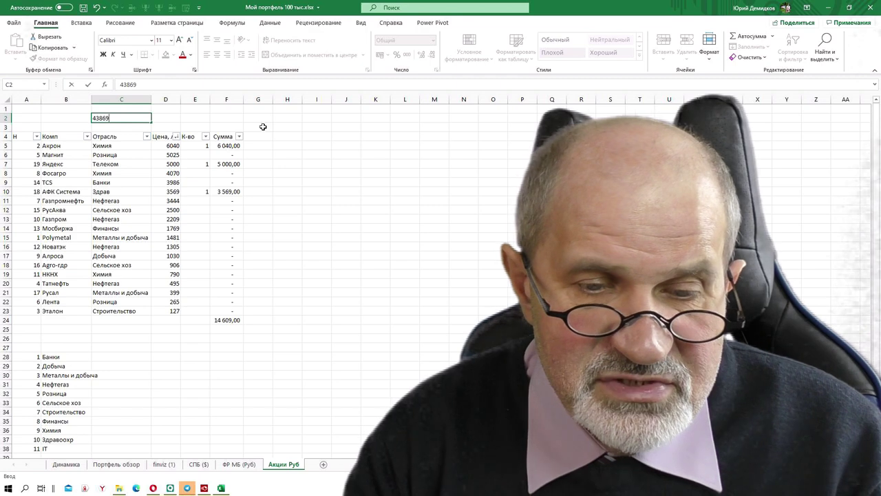
{"action": "key", "text": "Return"}
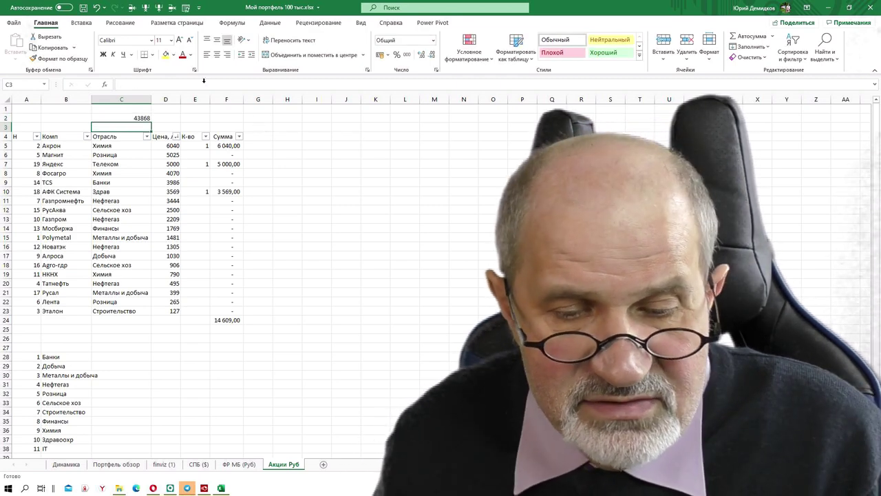
Label cell B25, in the row below the Сумма total, as Остаток.
{"action": "left_click", "coordinate": [56, 329]}
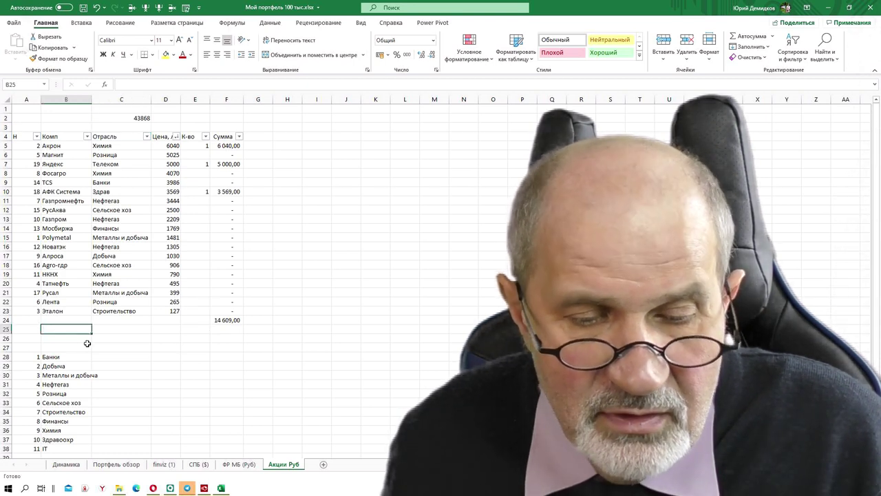
{"action": "type", "text": "Ост"}
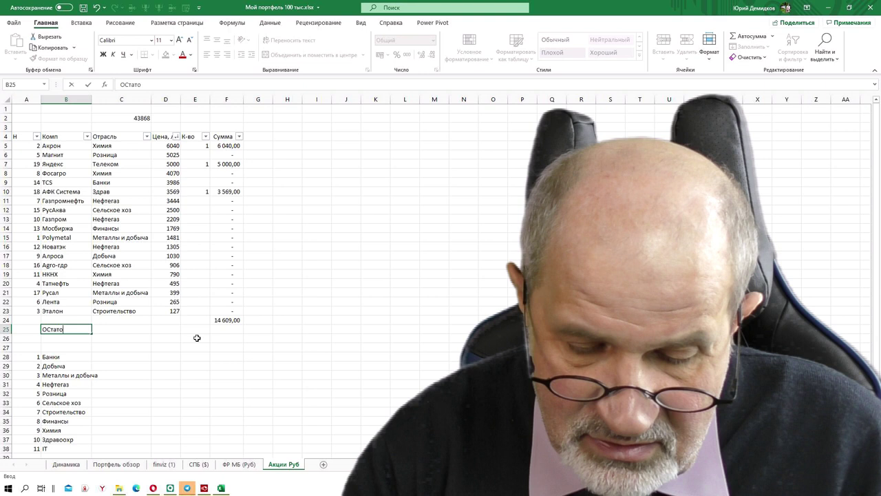
{"action": "type", "text": "аток"}
{"action": "key", "text": "Right"}
{"action": "key", "text": "Right"}
{"action": "key", "text": "Right"}
{"action": "key", "text": "Right"}
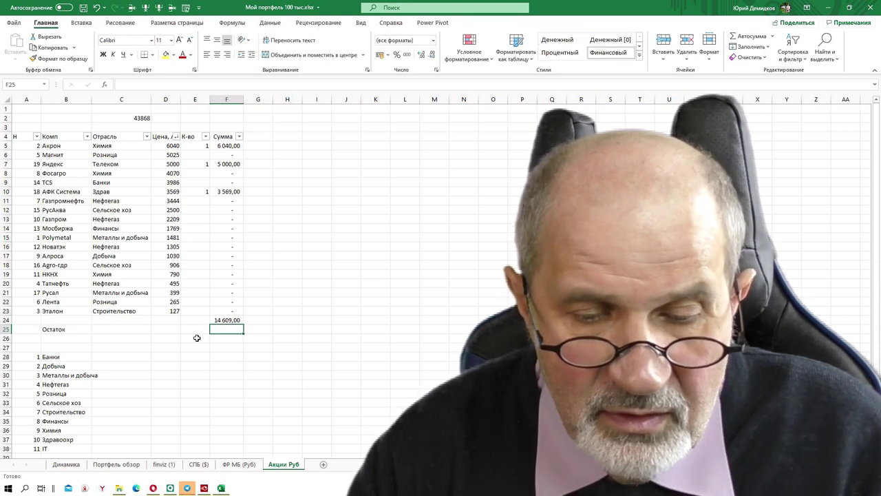
Calculate the Остаток in cell F25 with the formula +C2-F24.
{"action": "type", "text": "+"}
{"action": "key", "text": "Up"}
{"action": "key", "text": "Up"}
{"action": "key", "text": "Up"}
{"action": "key", "text": "Up"}
{"action": "key", "text": "Up"}
{"action": "key", "text": "Up"}
{"action": "key", "text": "Up"}
{"action": "key", "text": "Up"}
{"action": "key", "text": "Up"}
{"action": "key", "text": "Up"}
{"action": "key", "text": "Up"}
{"action": "key", "text": "Up"}
{"action": "key", "text": "Up"}
{"action": "key", "text": "Up"}
{"action": "key", "text": "Up"}
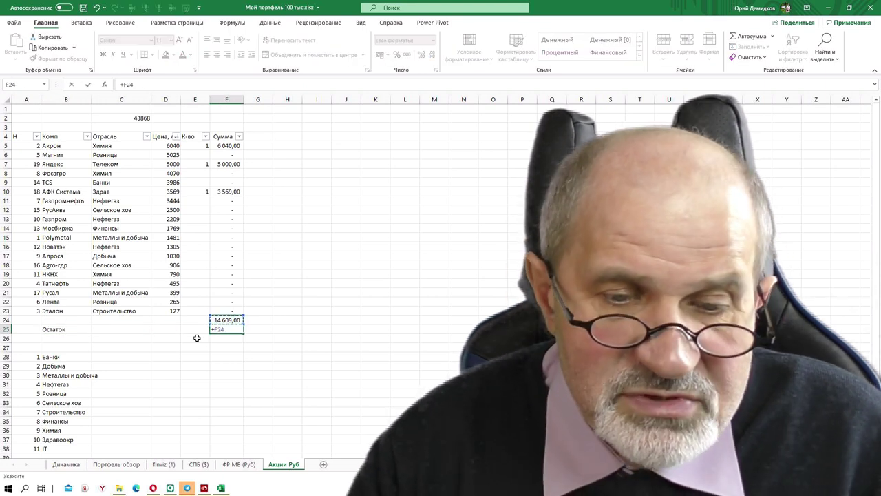
{"action": "key", "text": "Up"}
{"action": "key", "text": "Up"}
{"action": "key", "text": "Up"}
{"action": "key", "text": "Up"}
{"action": "key", "text": "Up"}
{"action": "key", "text": "Up"}
{"action": "key", "text": "Up"}
{"action": "key", "text": "Up"}
{"action": "key", "text": "Left"}
{"action": "key", "text": "Left"}
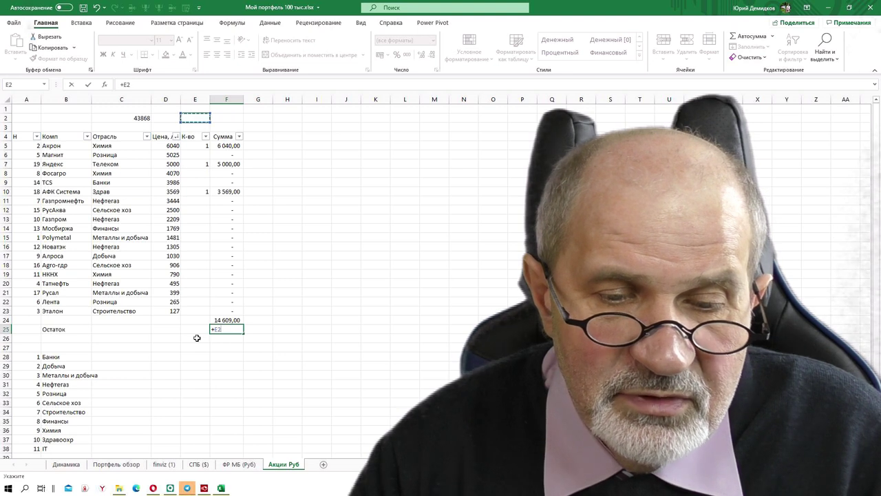
{"action": "key", "text": "Left"}
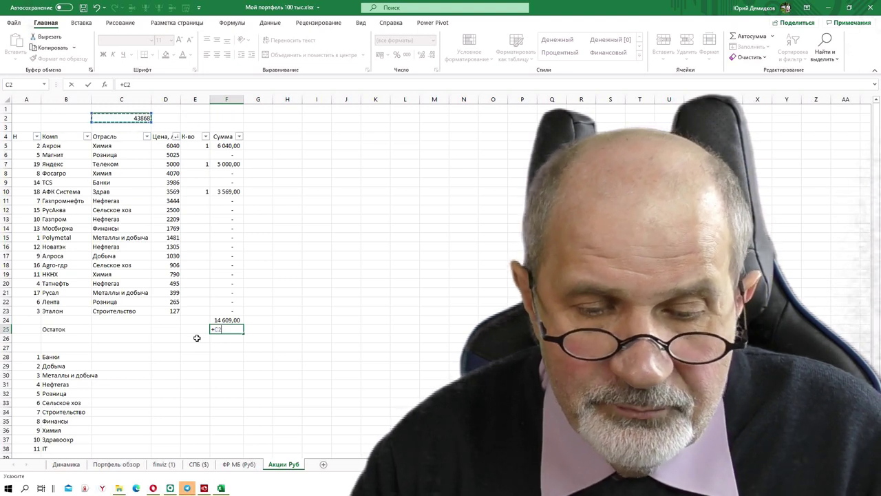
{"action": "type", "text": "-"}
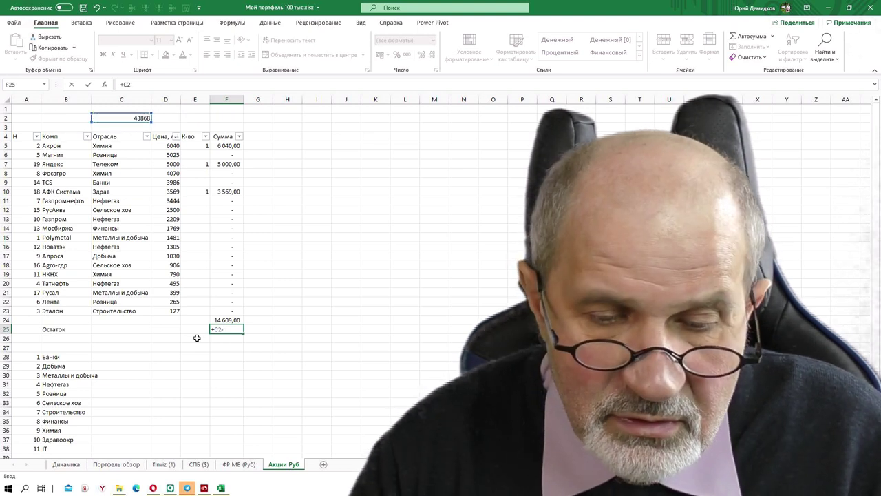
{"action": "key", "text": "Up"}
{"action": "key", "text": "Return"}
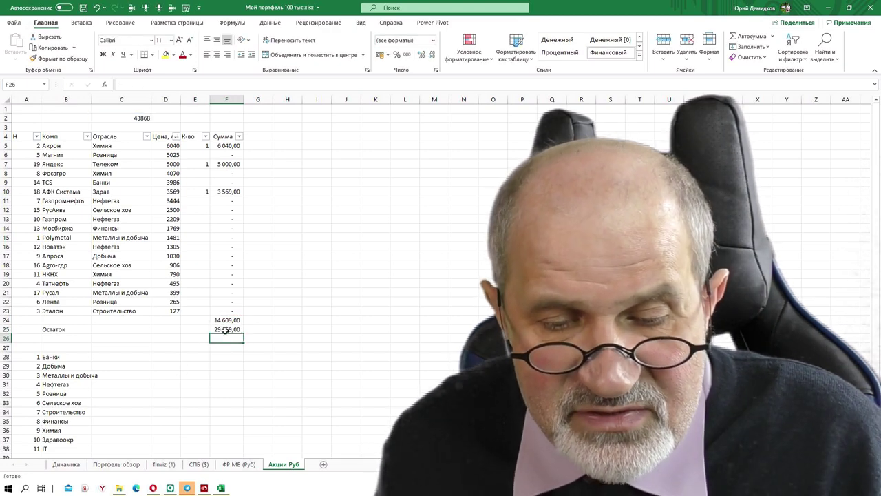
{"action": "left_click", "coordinate": [226, 330]}
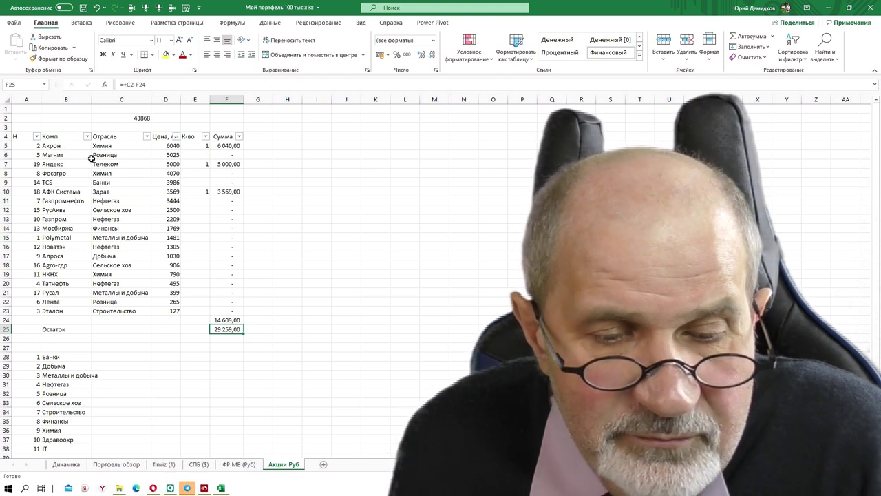
Compare the lot prices of stocks within the same sector, such as Магнит with Лента in Розница and Фосагро with НКНХ in Химия.
{"action": "left_click", "coordinate": [51, 147]}
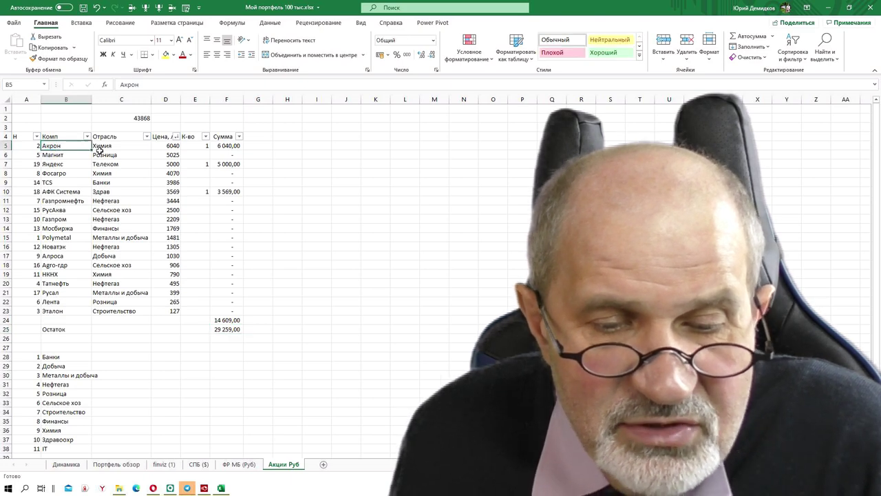
{"action": "key", "text": "Right"}
{"action": "key", "text": "Down"}
{"action": "left_click", "coordinate": [52, 156]}
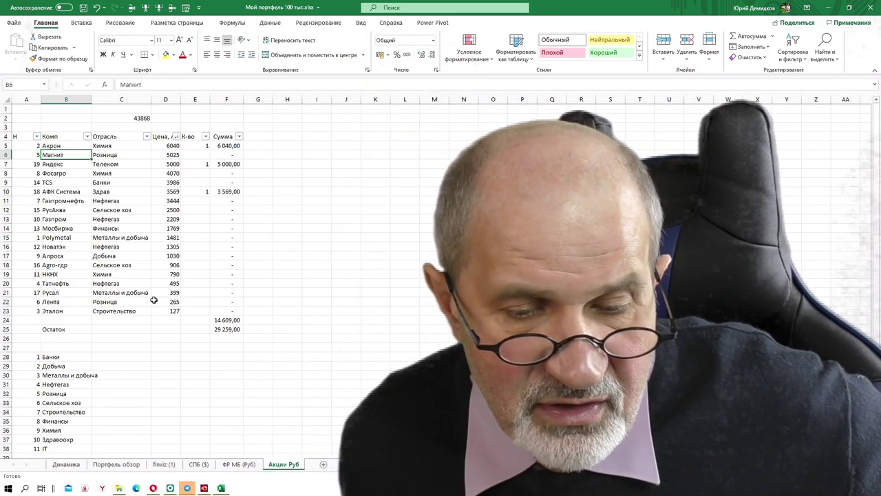
{"action": "left_click", "coordinate": [163, 305]}
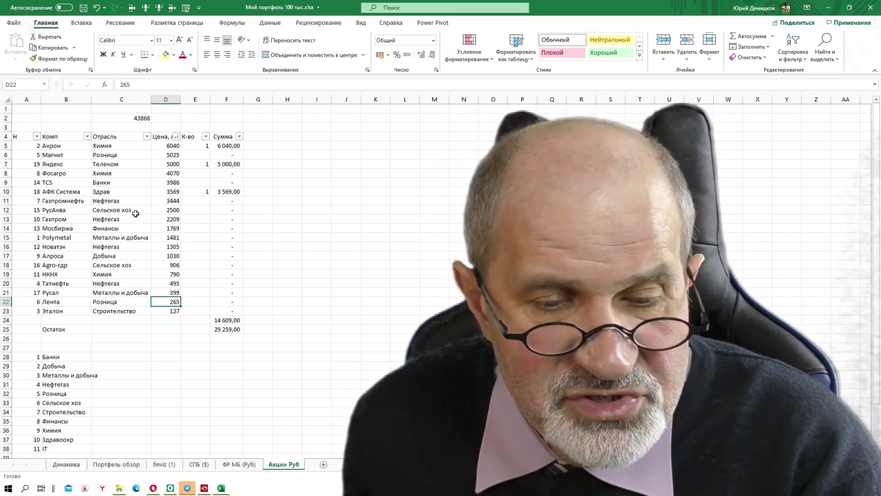
{"action": "left_click", "coordinate": [173, 156]}
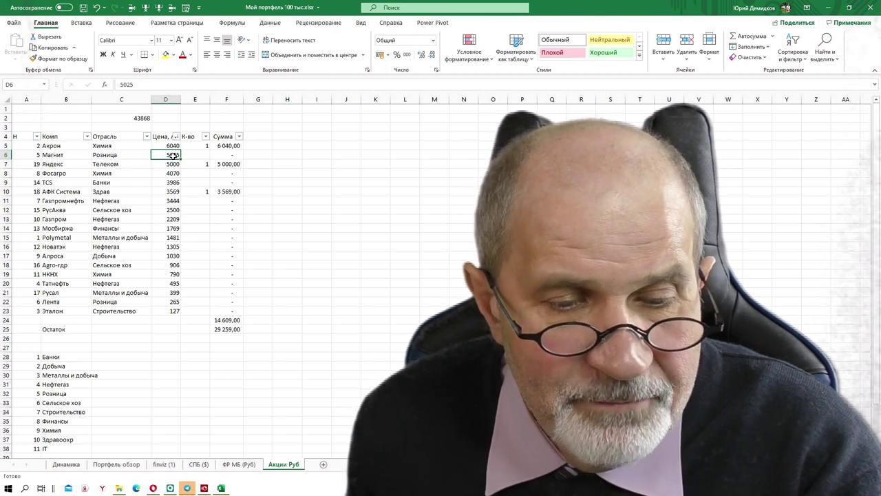
{"action": "left_click", "coordinate": [173, 165]}
{"action": "left_click", "coordinate": [170, 175]}
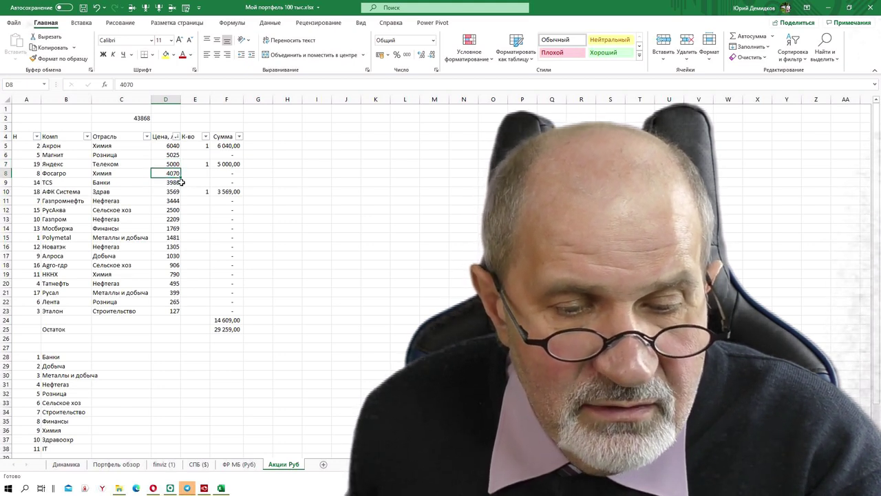
{"action": "left_click", "coordinate": [101, 275]}
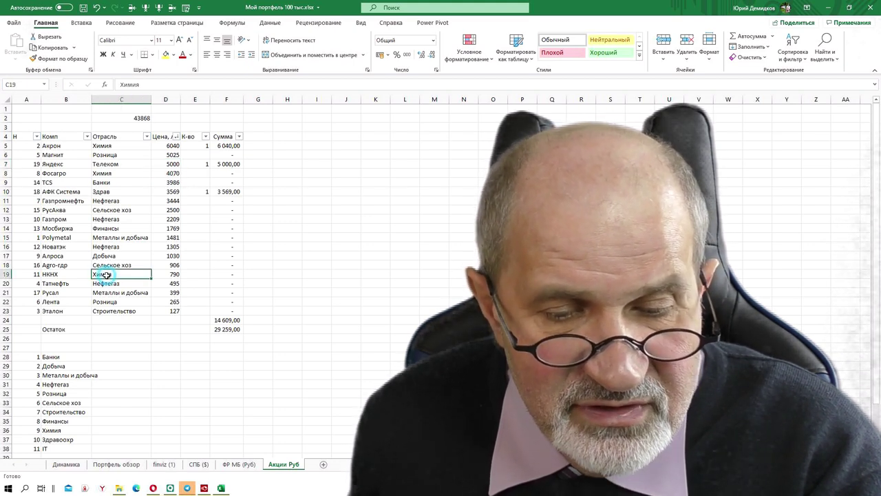
{"action": "left_click", "coordinate": [197, 274]}
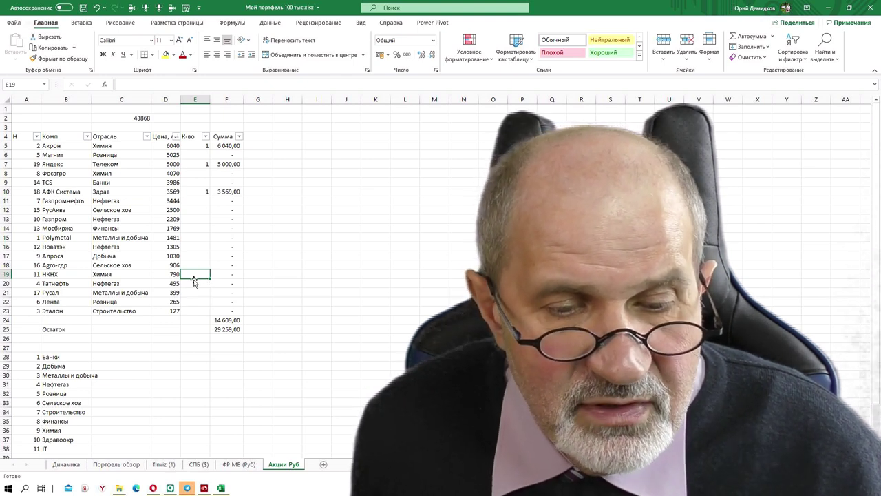
Set the К-во of the two Сельское хоз stocks, РусАква and Agro-гдр, to 1 each.
{"action": "left_click", "coordinate": [197, 208]}
{"action": "type", "text": "1"}
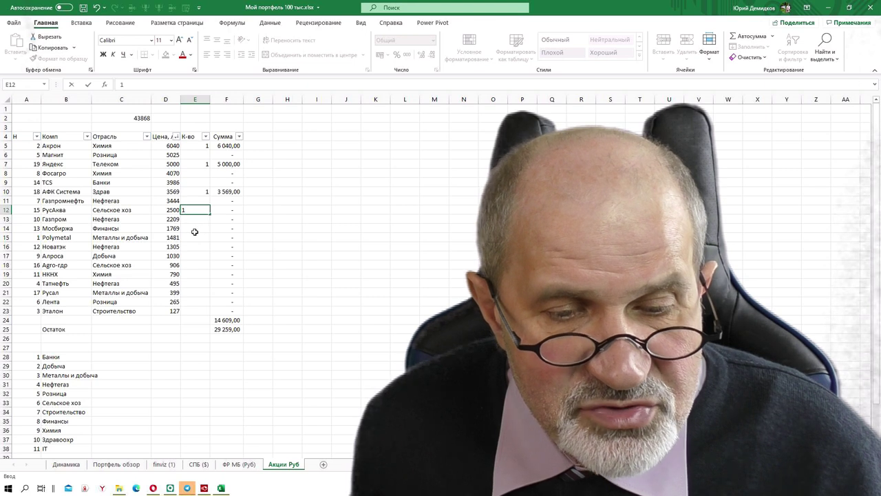
{"action": "left_click", "coordinate": [197, 267]}
{"action": "type", "text": "1"}
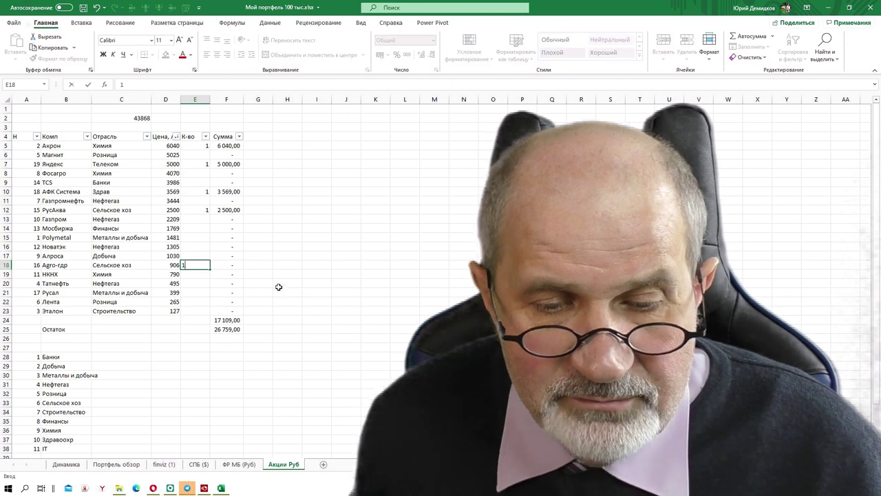
{"action": "key", "text": "Return"}
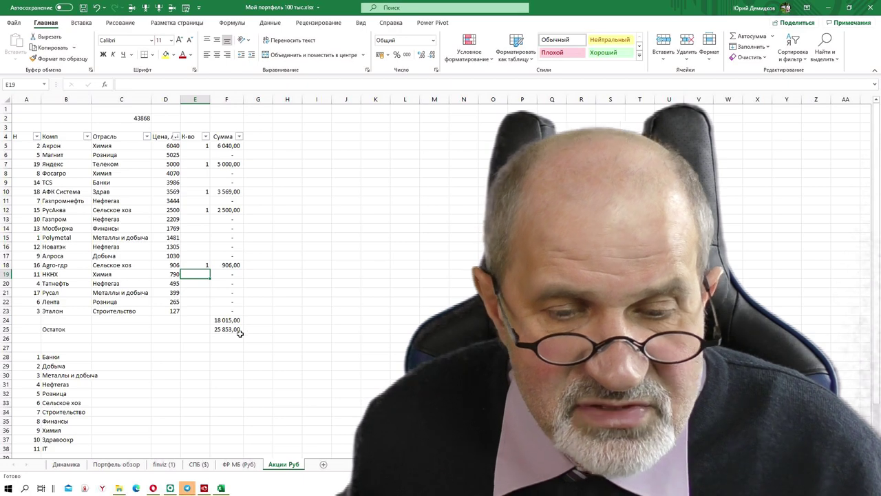
Set the К-во of Фосагро and TCS to 1 each.
{"action": "left_click", "coordinate": [202, 174]}
{"action": "type", "text": "1"}
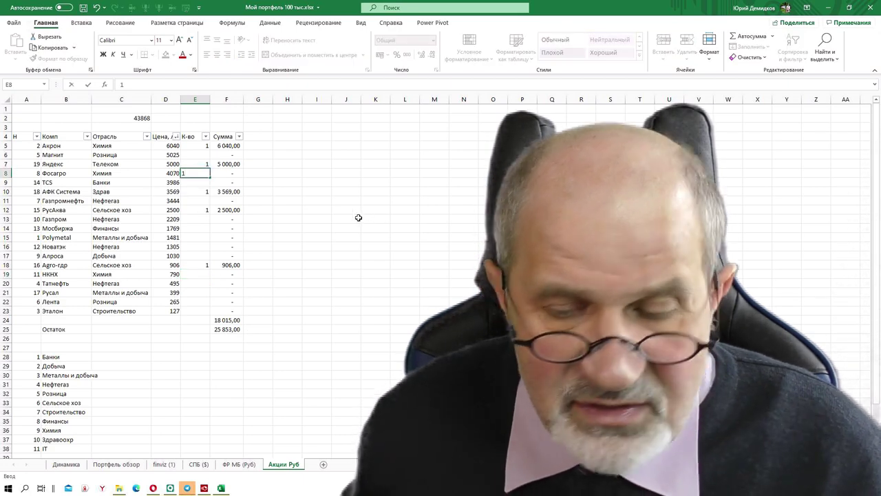
{"action": "key", "text": "Return"}
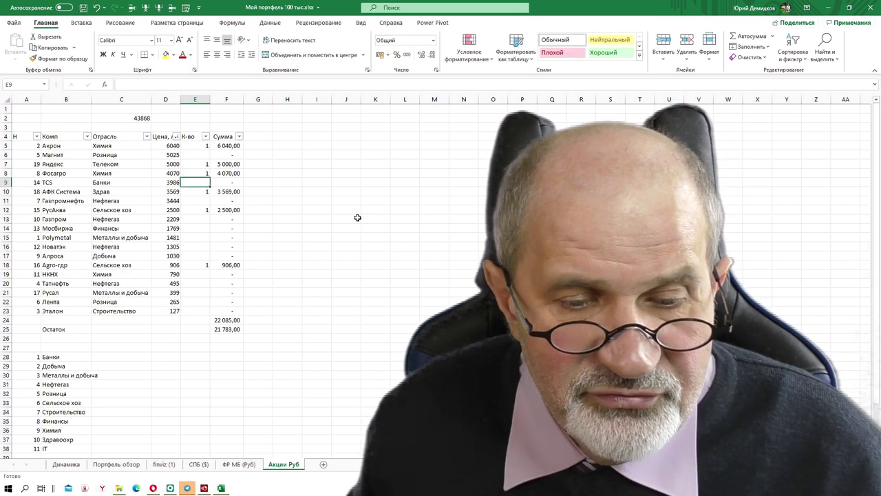
{"action": "type", "text": "1"}
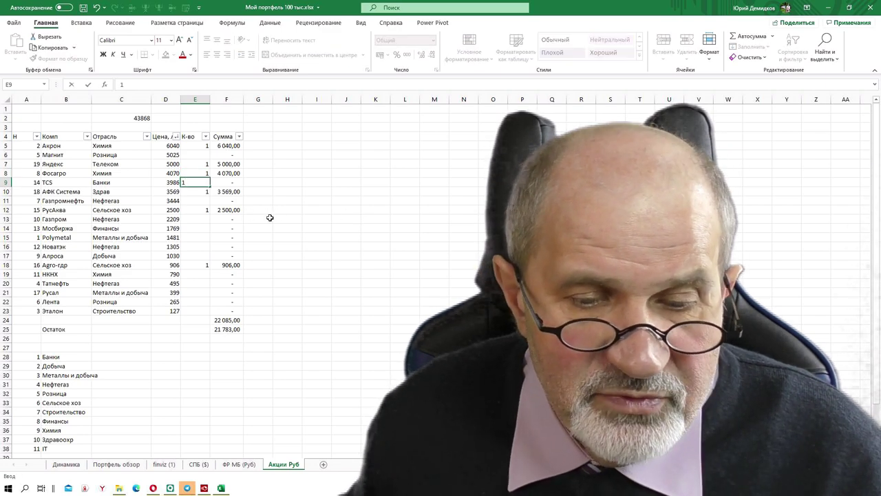
{"action": "key", "text": "Return"}
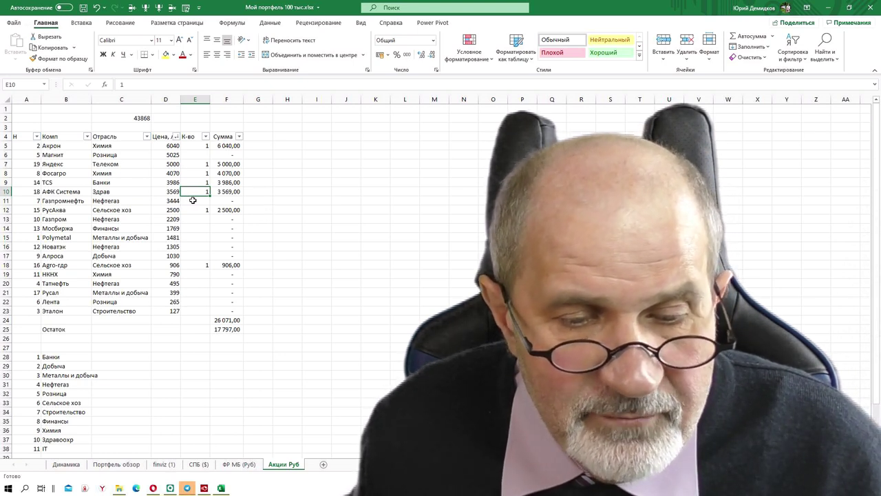
Compare the lot prices of Газпромнефть, Газпром and Новатэк in Нефтегаз, and set the К-во of Газпром to 1.
{"action": "left_click", "coordinate": [173, 201]}
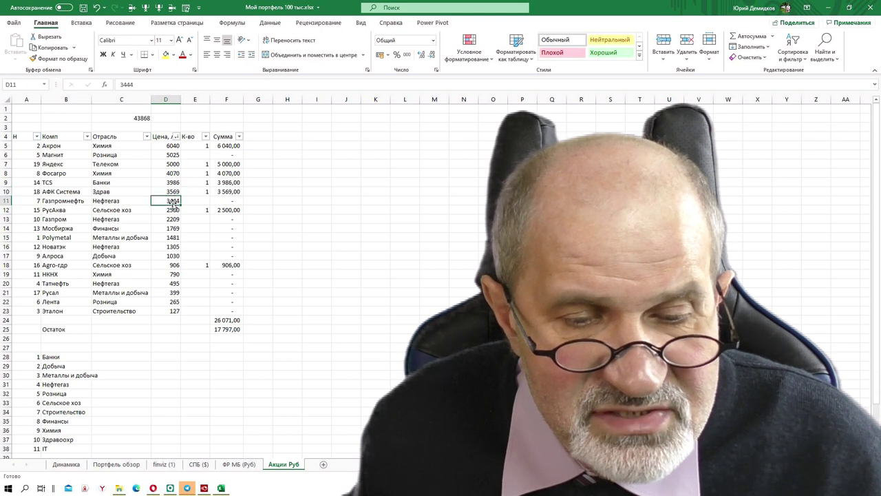
{"action": "left_click", "coordinate": [173, 219]}
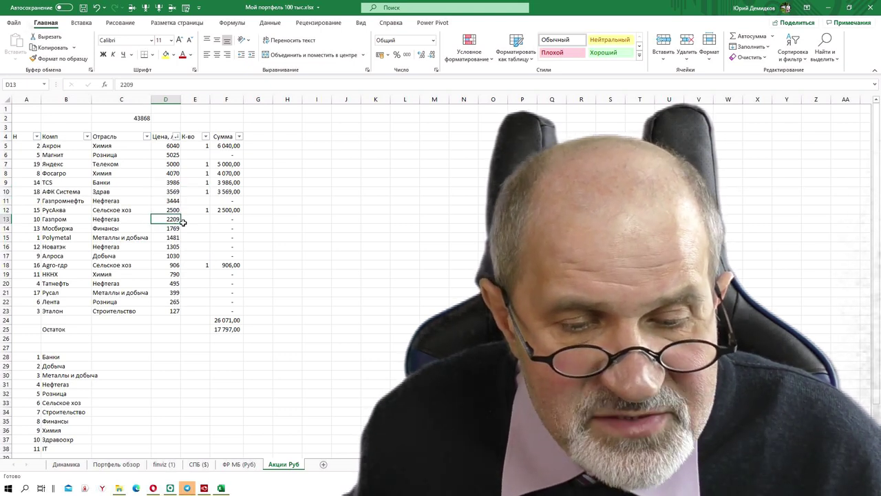
{"action": "left_click", "coordinate": [131, 247]}
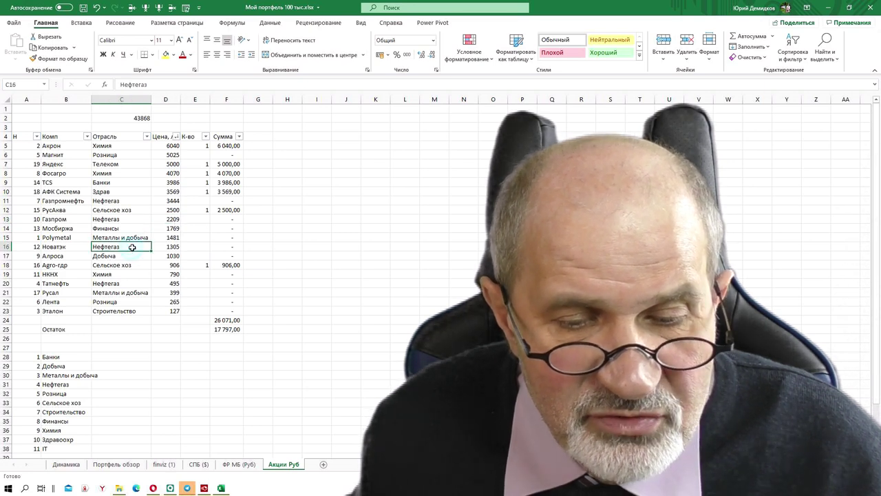
{"action": "left_click", "coordinate": [171, 246]}
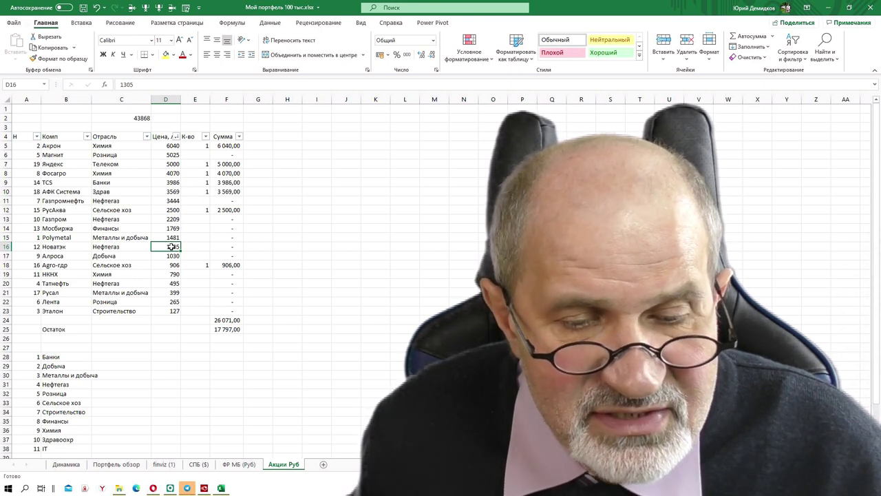
{"action": "left_click", "coordinate": [174, 219]}
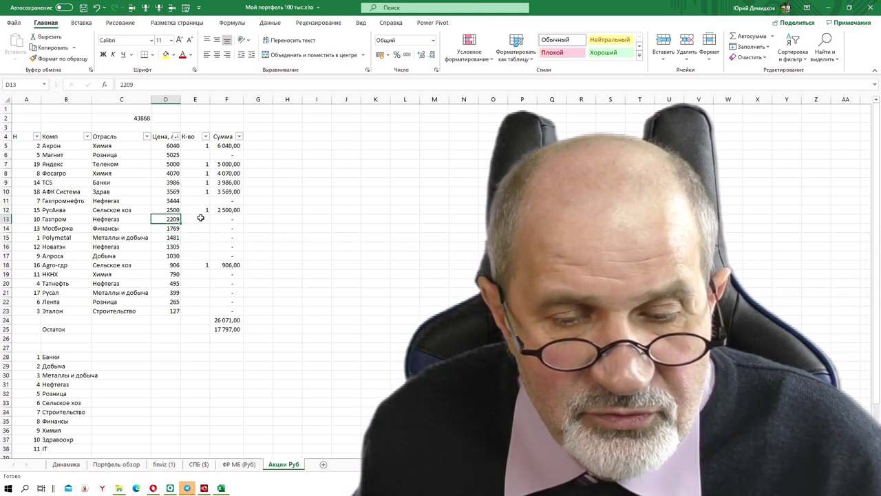
{"action": "left_click", "coordinate": [199, 218]}
{"action": "type", "text": "1"}
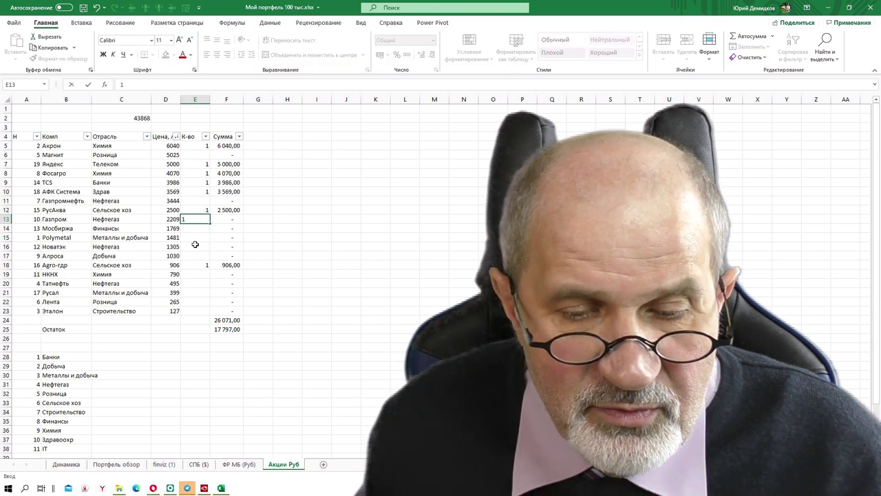
{"action": "left_click", "coordinate": [194, 245]}
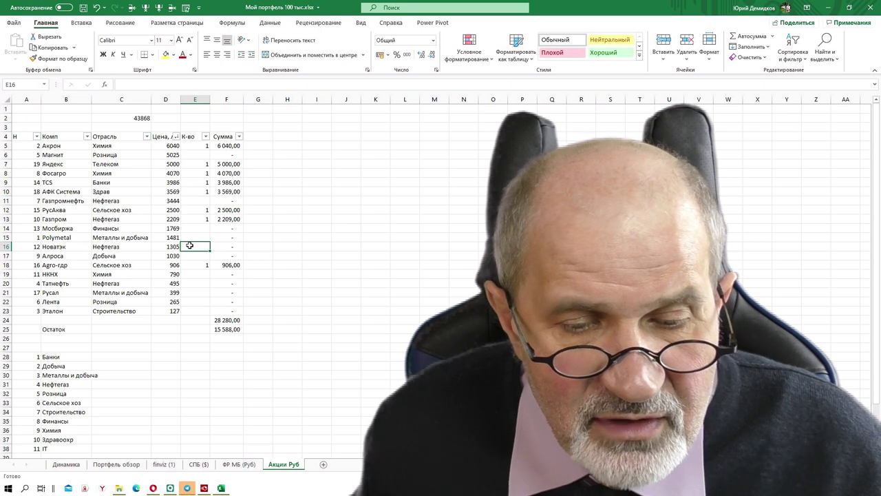
Set the К-во of Polymetal and Мосбиржа to 1 each.
{"action": "left_click", "coordinate": [176, 239]}
{"action": "left_click", "coordinate": [195, 238]}
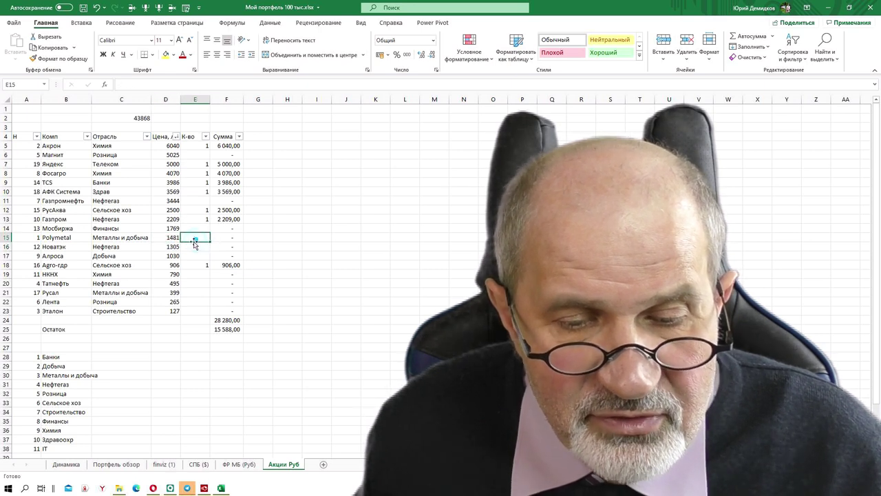
{"action": "type", "text": "1"}
{"action": "left_click", "coordinate": [195, 256]}
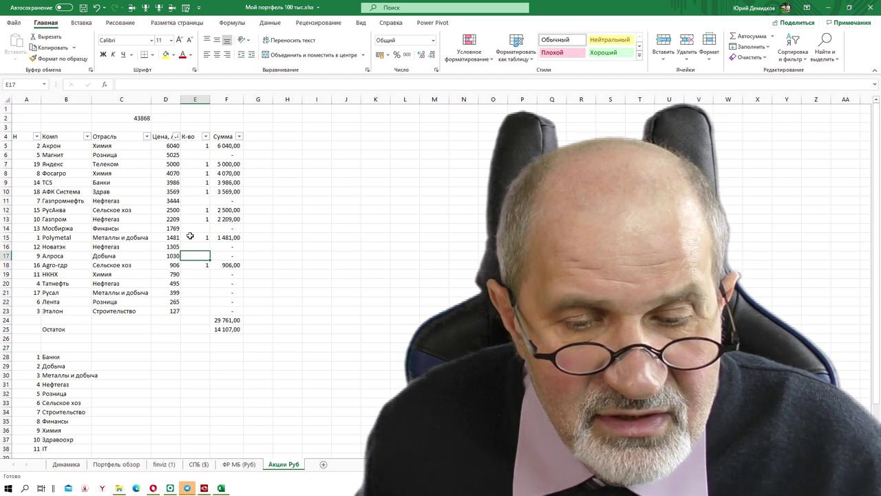
{"action": "left_click", "coordinate": [194, 229]}
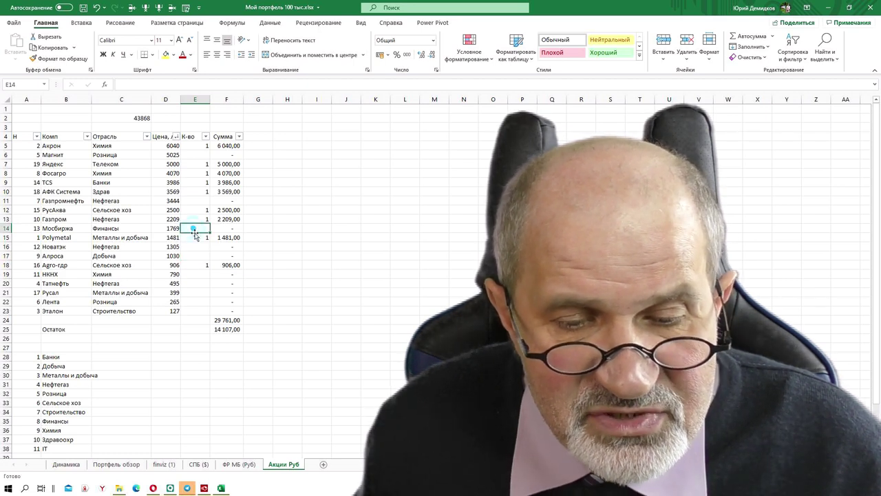
{"action": "type", "text": "1"}
{"action": "left_click", "coordinate": [199, 265]}
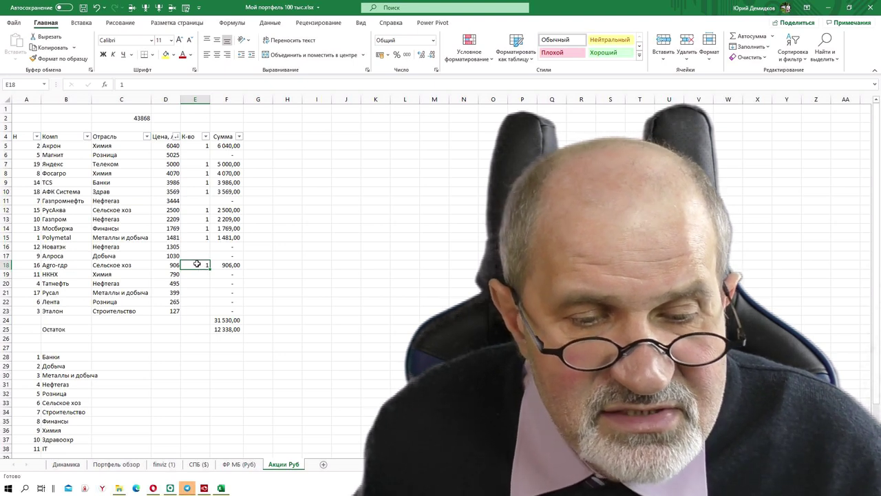
Set the К-во of Газпромнефть and Алроса to 1 each.
{"action": "left_click", "coordinate": [200, 200]}
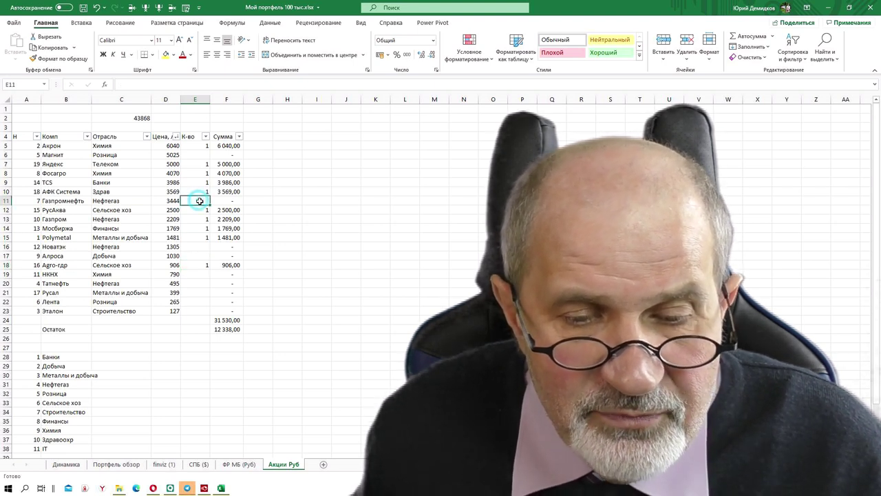
{"action": "type", "text": "1"}
{"action": "left_click", "coordinate": [194, 248]}
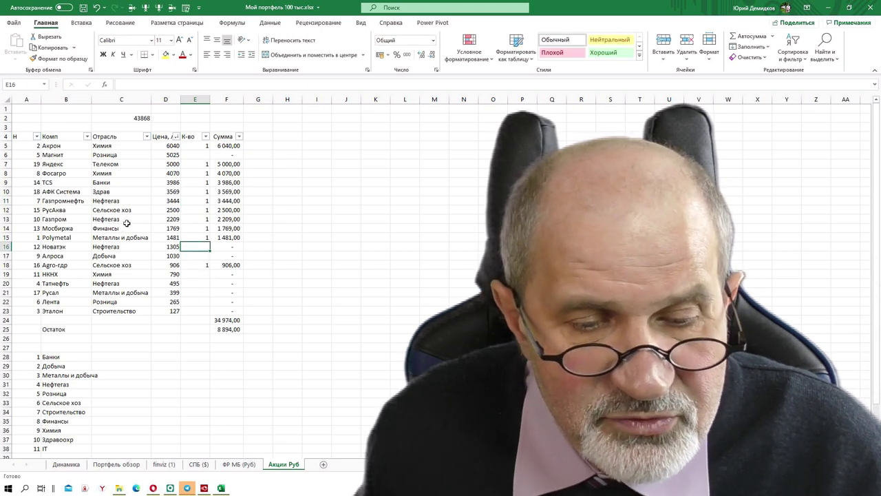
{"action": "left_click", "coordinate": [187, 255]}
{"action": "type", "text": "1"}
{"action": "left_click", "coordinate": [201, 274]}
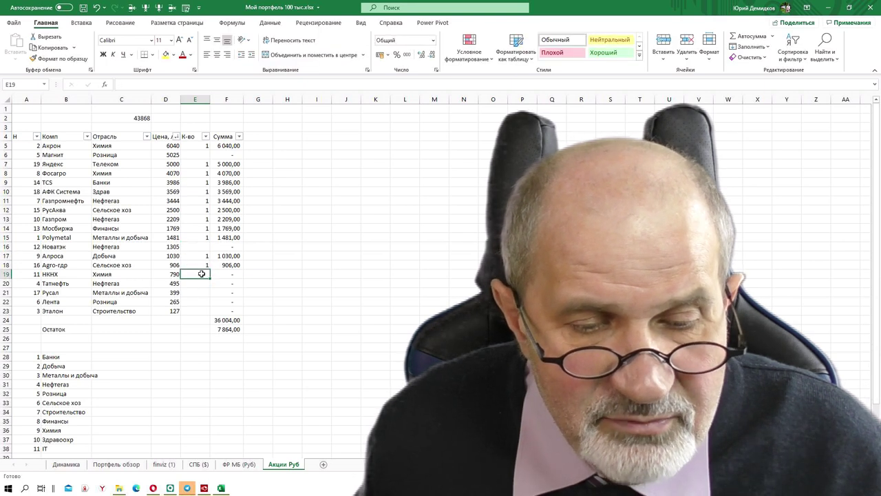
Set the К-во of Новатэк to 1 and of НКНХ to 3.
{"action": "left_click", "coordinate": [195, 246]}
{"action": "type", "text": "1"}
{"action": "left_click", "coordinate": [199, 274]}
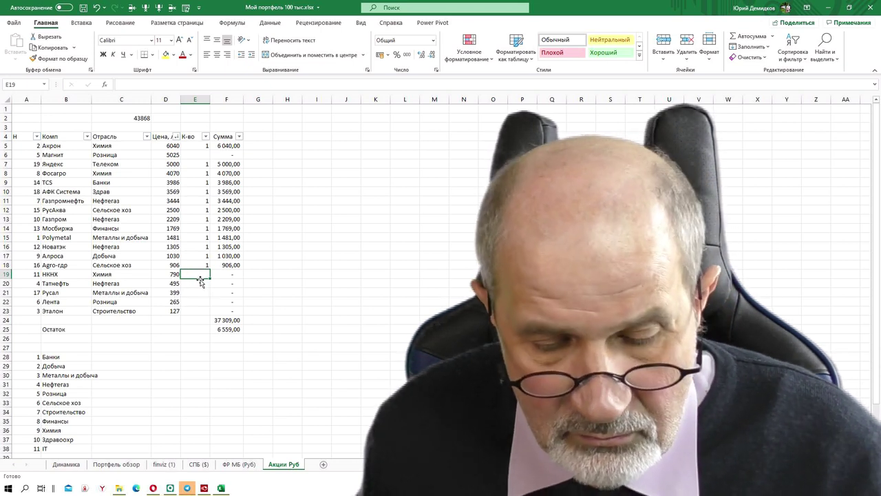
{"action": "type", "text": "3"}
{"action": "left_click", "coordinate": [199, 291]}
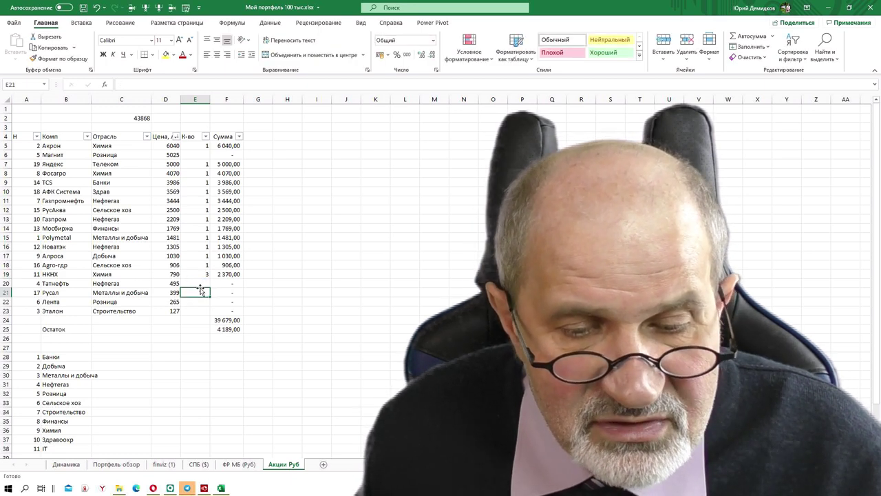
Set the К-во of Татнефть to 1 and of Русал to 5.
{"action": "left_click", "coordinate": [202, 283]}
{"action": "type", "text": "1"}
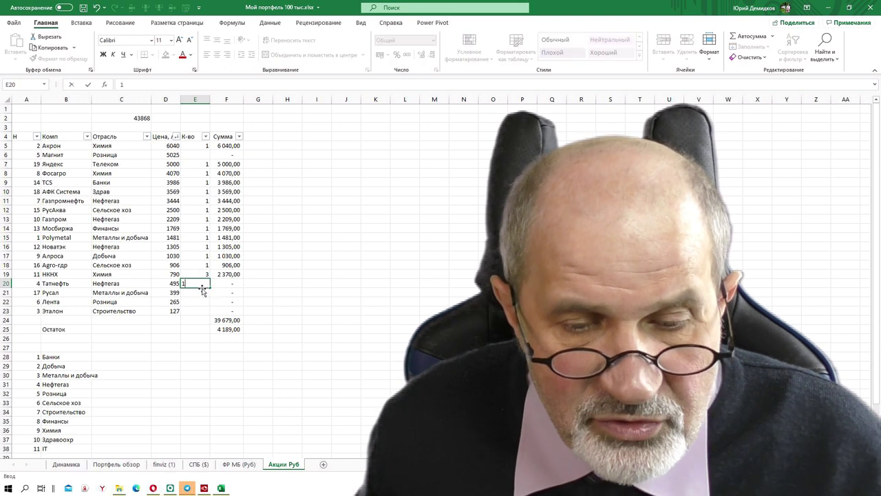
{"action": "left_click", "coordinate": [199, 290]}
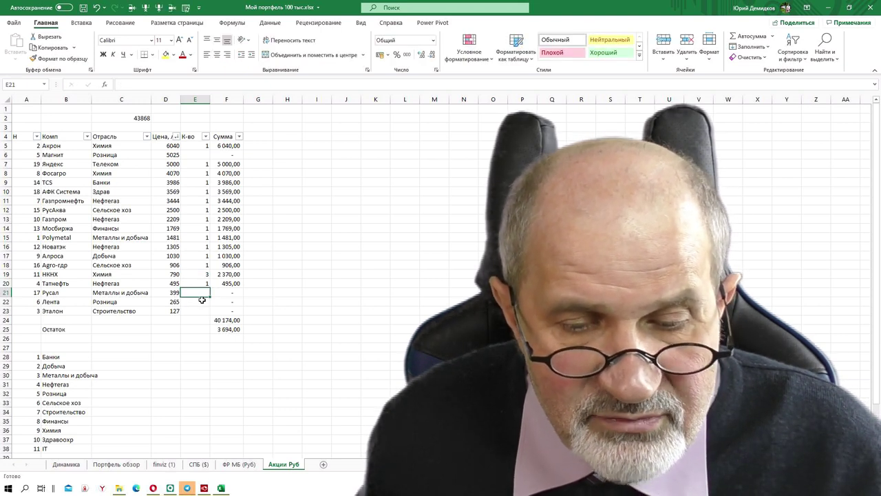
{"action": "type", "text": "5"}
Set the К-во of Лента to 2 and of Эталон to 4.
{"action": "left_click", "coordinate": [202, 303]}
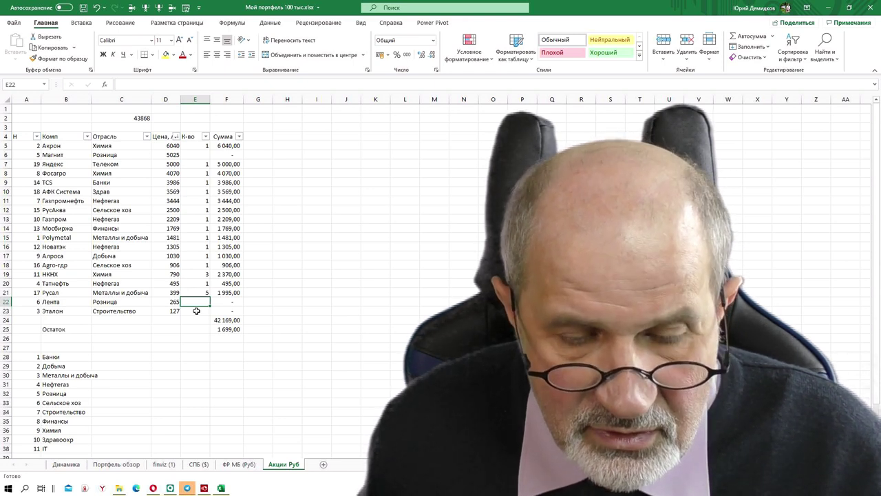
{"action": "type", "text": "2"}
{"action": "key", "text": "Return"}
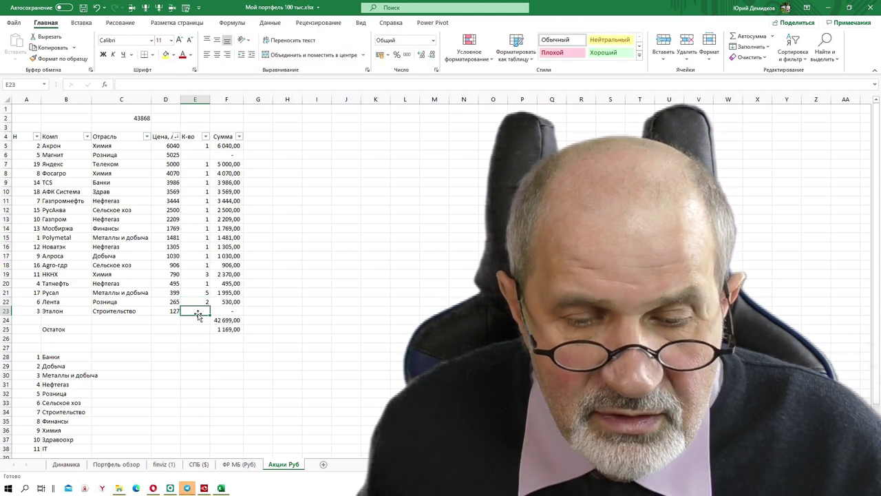
{"action": "type", "text": "4"}
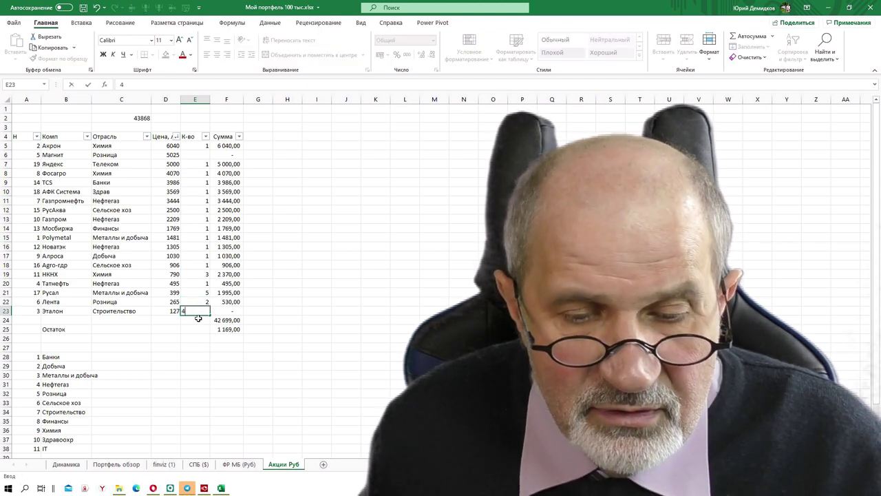
{"action": "key", "text": "Return"}
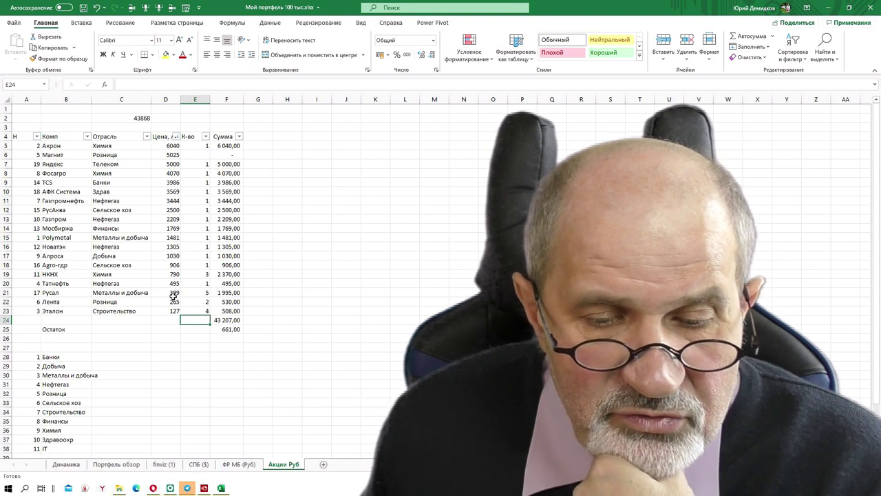
Raise the К-во of Русал to 6 to use up more of the Остаток.
{"action": "left_click", "coordinate": [204, 293]}
{"action": "type", "text": "6"}
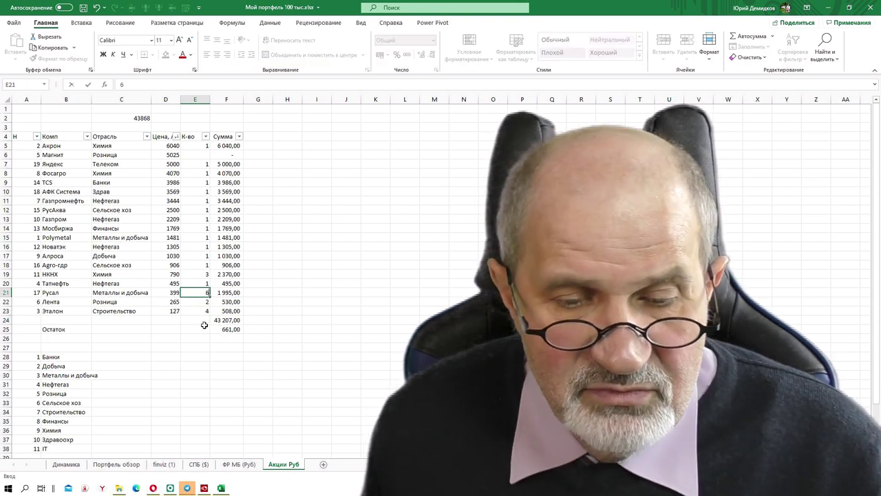
{"action": "left_click", "coordinate": [201, 328]}
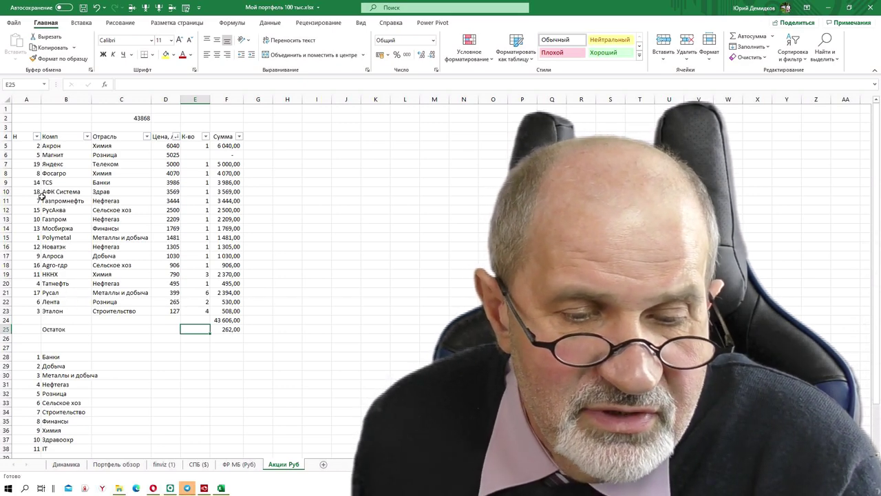
Clear the К-во of АФК Система and TCS to drop both stocks from the purchase.
{"action": "left_click", "coordinate": [203, 194]}
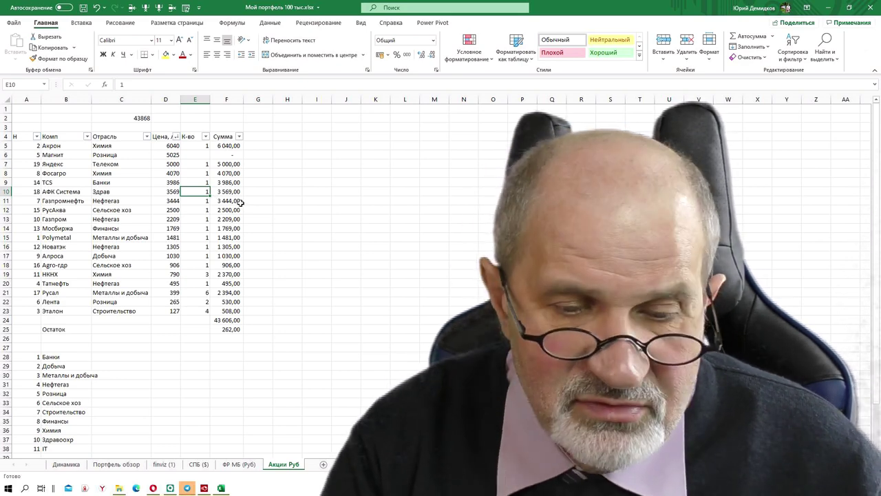
{"action": "key", "text": "Delete"}
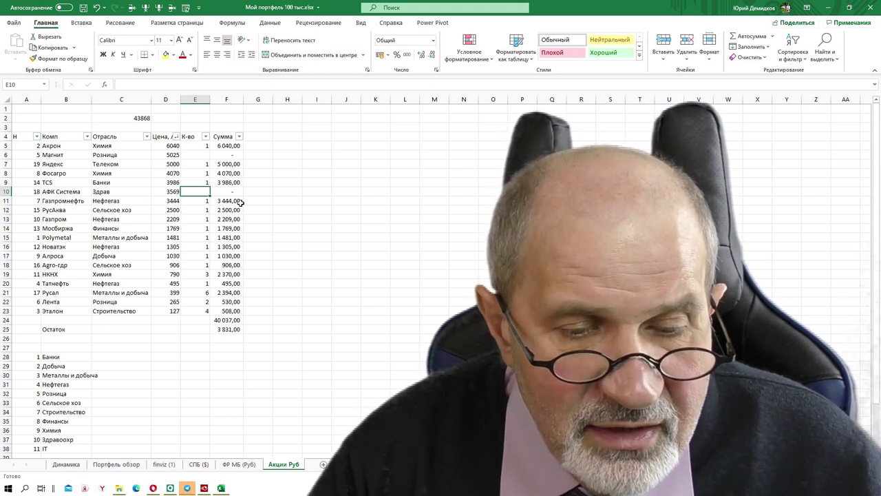
{"action": "key", "text": "Down"}
{"action": "key", "text": "Down"}
{"action": "key", "text": "Down"}
{"action": "key", "text": "Down"}
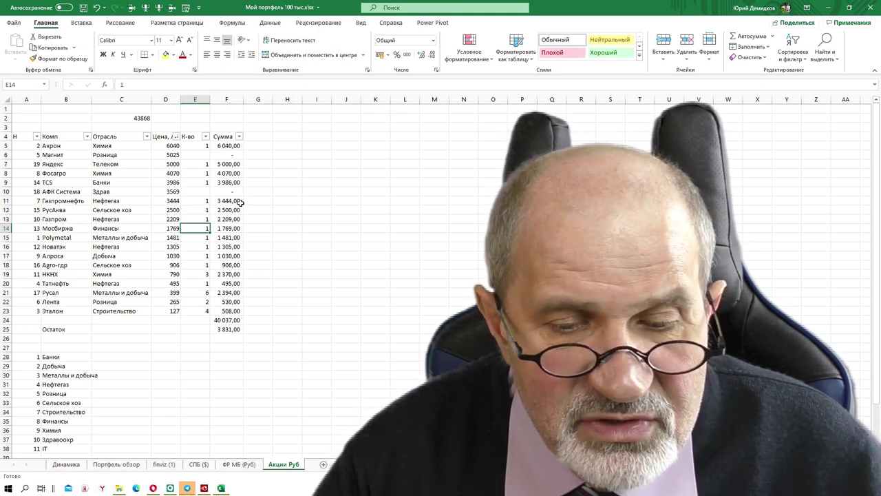
{"action": "key", "text": "Up"}
{"action": "key", "text": "Up"}
{"action": "key", "text": "Up"}
{"action": "key", "text": "Up"}
{"action": "key", "text": "Up"}
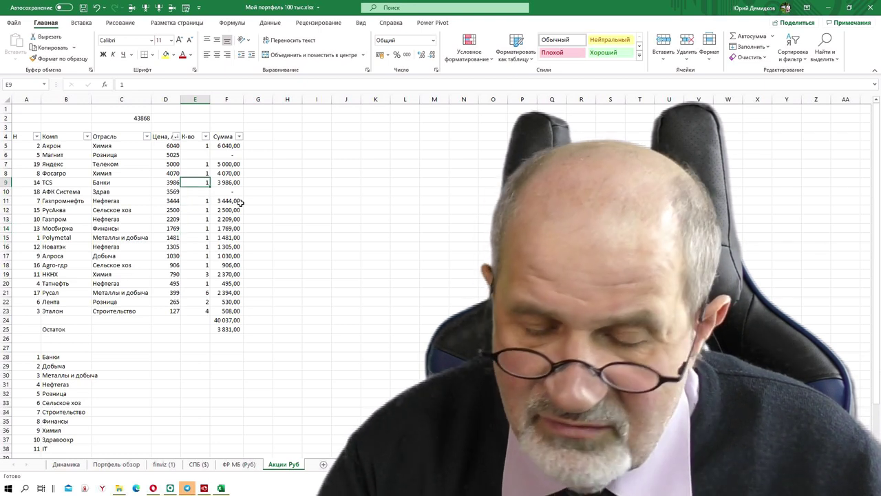
{"action": "key", "text": "Delete"}
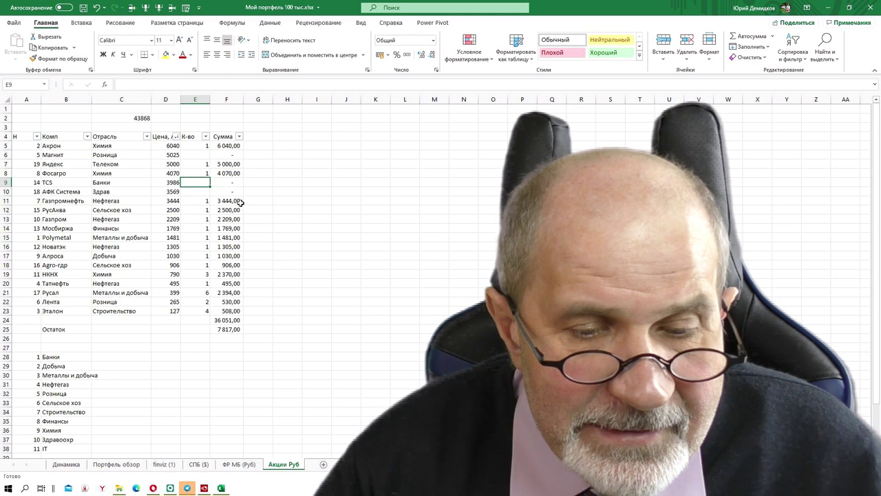
Set the К-во of Магнит in the Розница sector to 1.
{"action": "key", "text": "Up"}
{"action": "key", "text": "Up"}
{"action": "key", "text": "Up"}
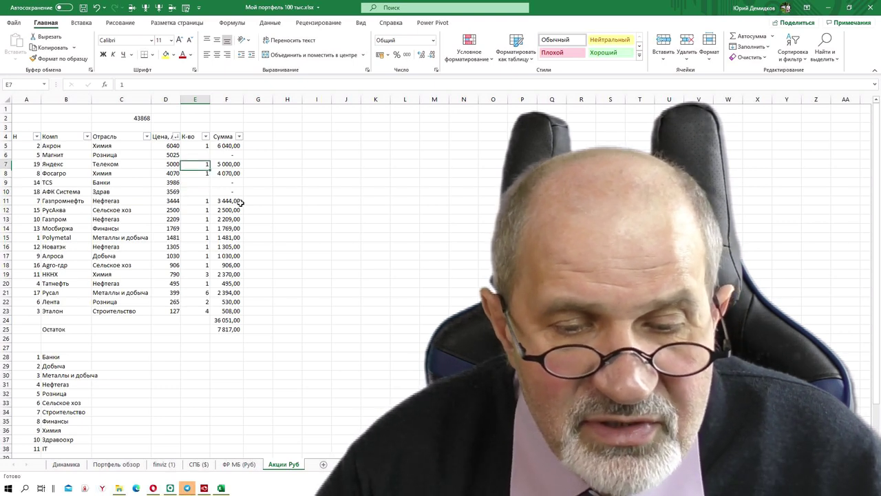
{"action": "type", "text": "1"}
{"action": "key", "text": "Return"}
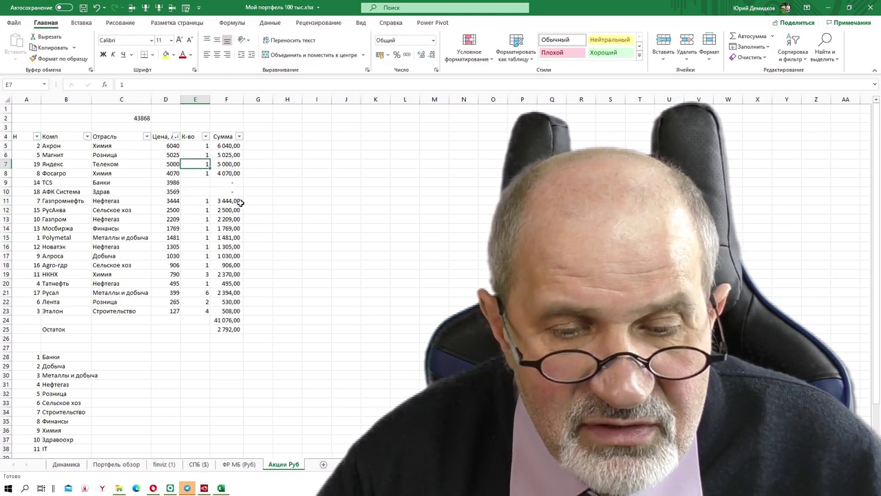
Review the quantities down the К-во column and set the К-во of НКНХ to 2.
{"action": "key", "text": "Down"}
{"action": "key", "text": "Down"}
{"action": "key", "text": "Down"}
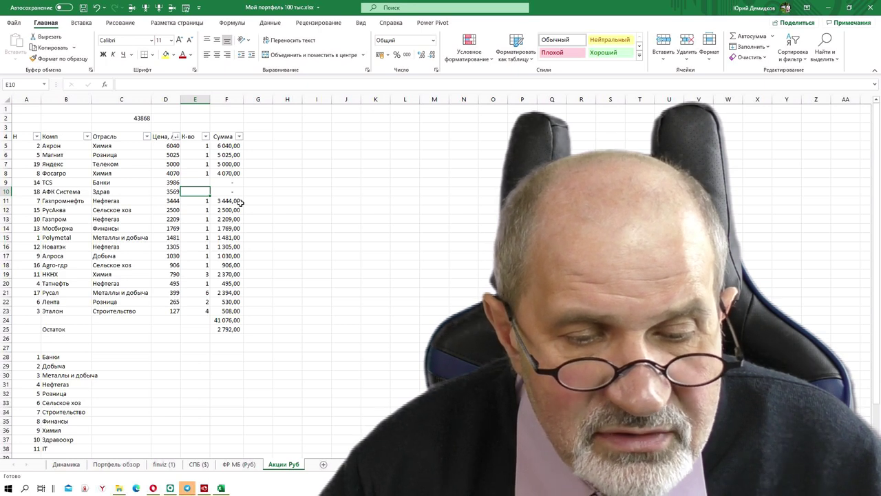
{"action": "key", "text": "Down"}
{"action": "key", "text": "Down"}
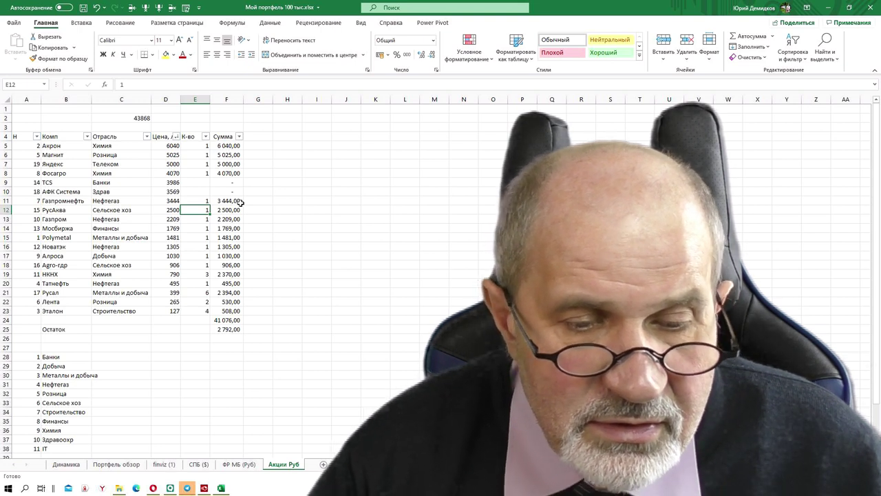
{"action": "key", "text": "Down"}
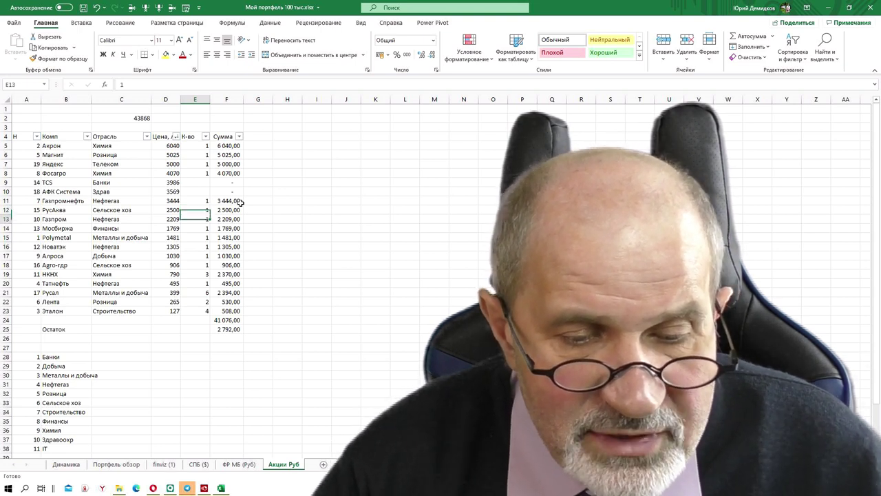
{"action": "key", "text": "Down"}
{"action": "key", "text": "Down"}
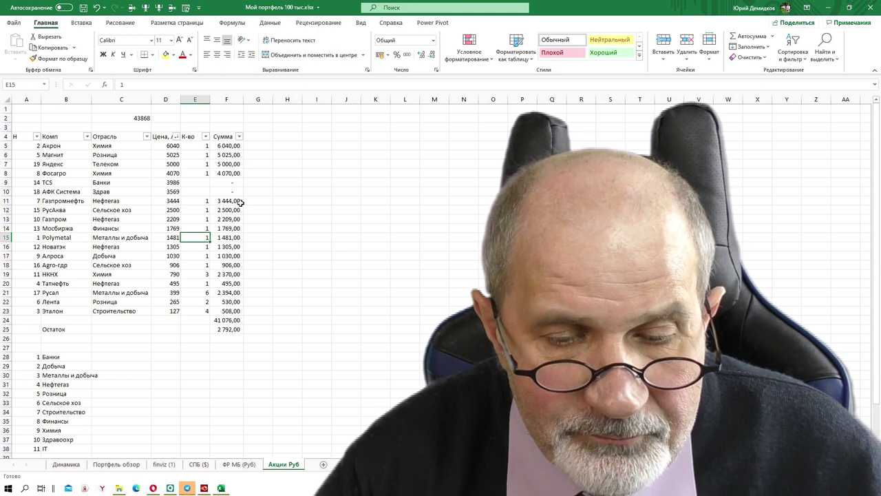
{"action": "key", "text": "Down"}
{"action": "key", "text": "Down"}
{"action": "key", "text": "Down"}
{"action": "key", "text": "Down"}
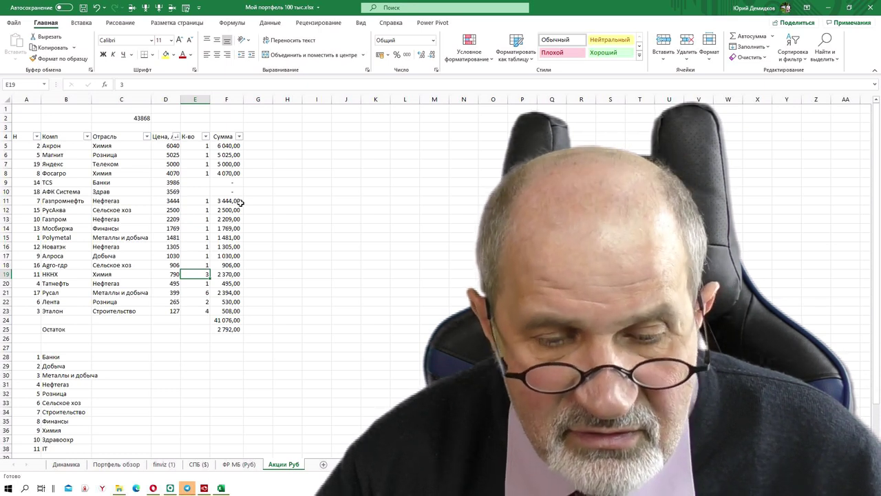
{"action": "type", "text": "2"}
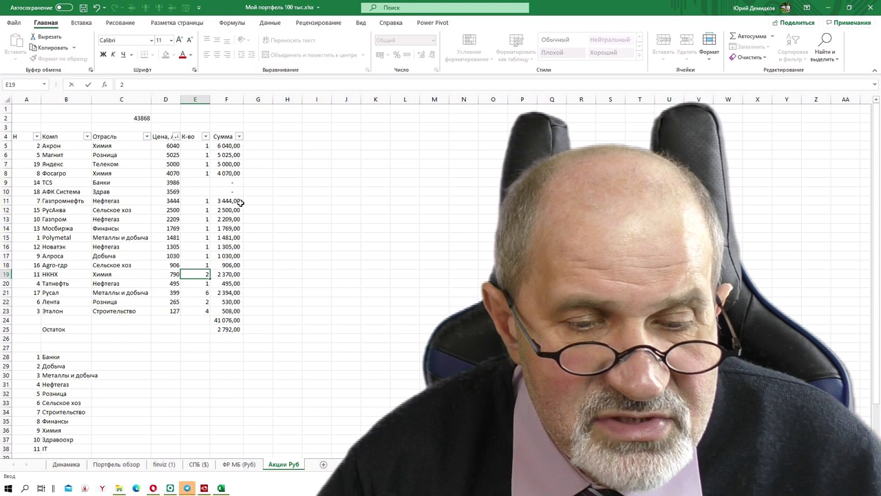
{"action": "key", "text": "Return"}
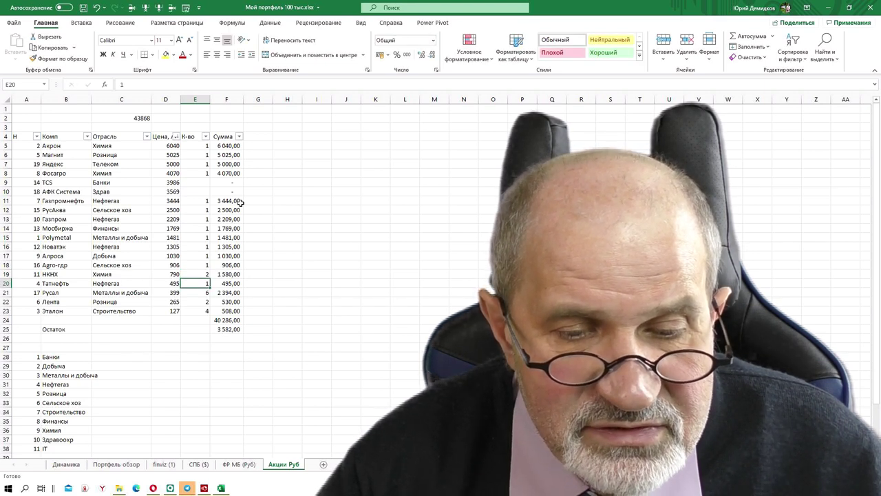
Set the К-во of АФК Система back to 1 to use up the freed Остаток.
{"action": "key", "text": "Up"}
{"action": "key", "text": "Up"}
{"action": "key", "text": "Up"}
{"action": "key", "text": "Up"}
{"action": "key", "text": "Up"}
{"action": "key", "text": "Up"}
{"action": "key", "text": "Up"}
{"action": "key", "text": "Up"}
{"action": "key", "text": "Up"}
{"action": "key", "text": "Up"}
{"action": "key", "text": "Up"}
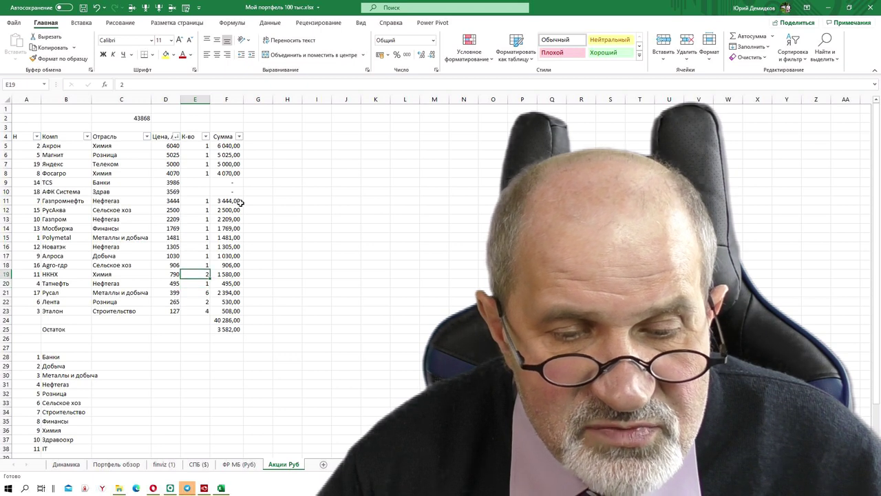
{"action": "key", "text": "Down"}
{"action": "type", "text": "1"}
{"action": "key", "text": "Return"}
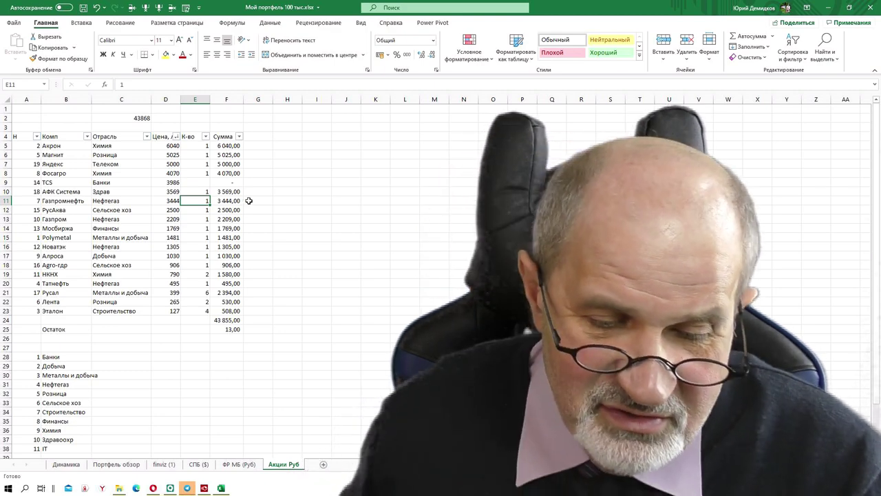
Switch to QUIK and bring the Состояние счета table on the Акции ИИС tab to the front to review positions and pending purchases.
{"action": "left_click", "coordinate": [170, 487]}
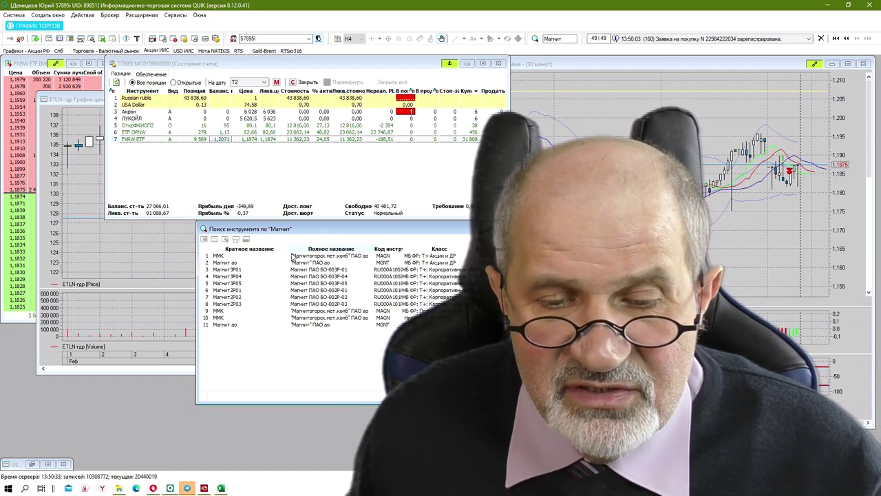
{"action": "left_click", "coordinate": [223, 264]}
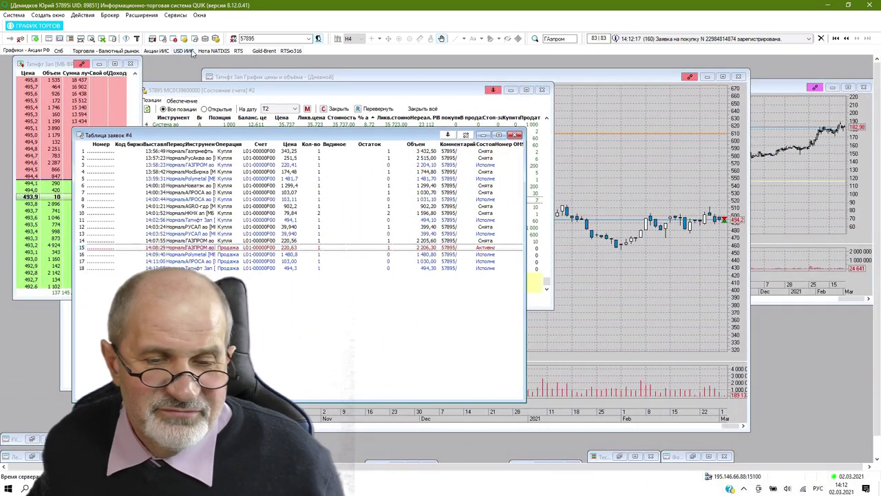
{"action": "left_click", "coordinate": [157, 51]}
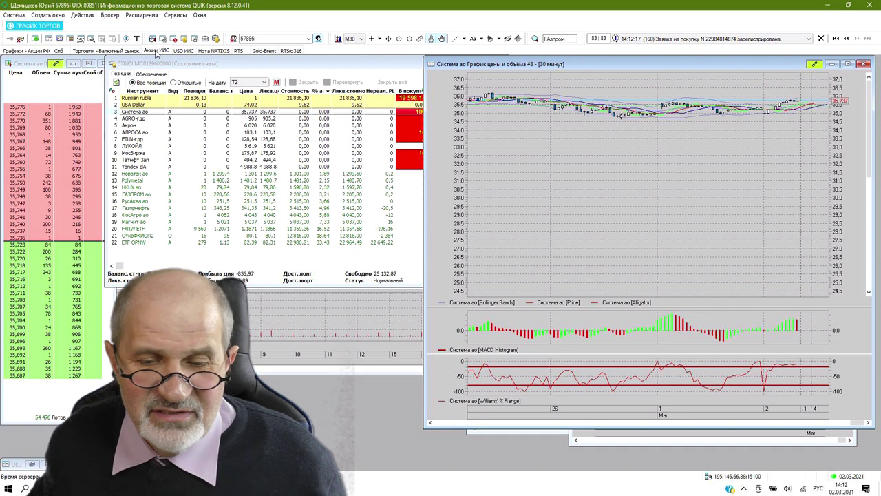
{"action": "left_click", "coordinate": [267, 86]}
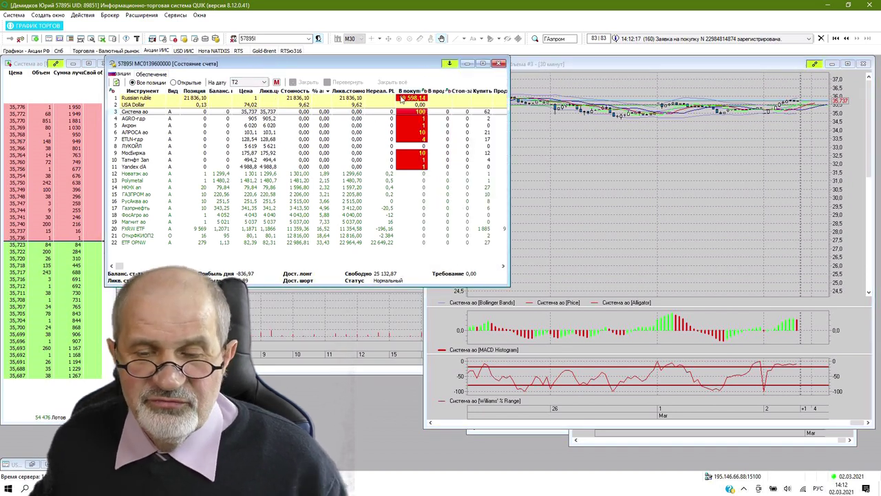